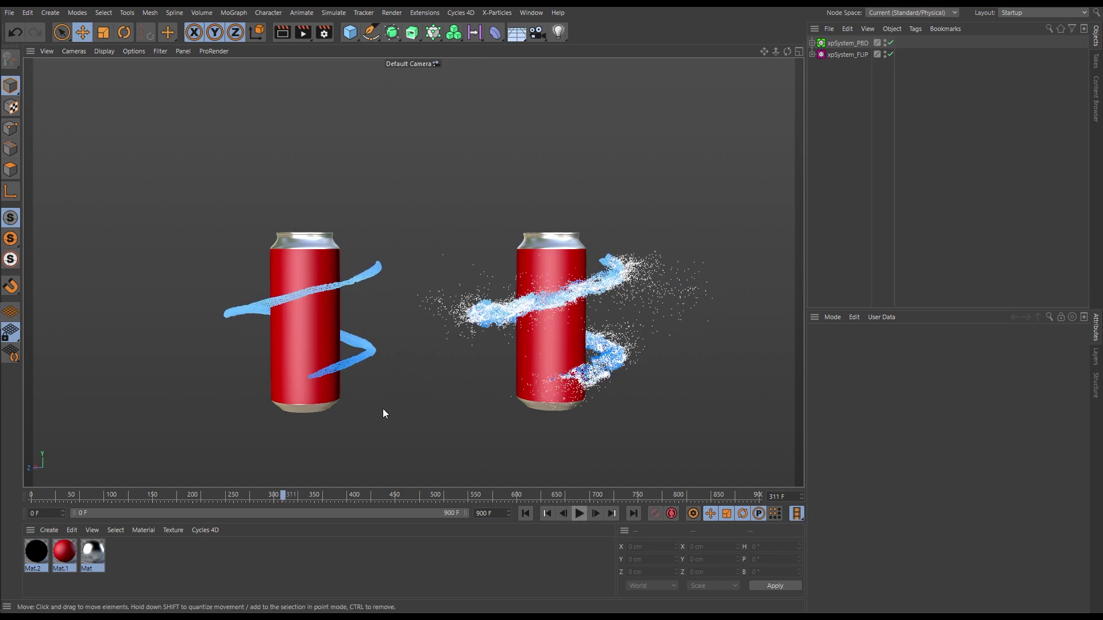
# Play back the two cached can simulations from frame 0 to compare the PBD and FLIP fluid streams.
pyautogui.moveTo(267, 495); pyautogui.dragTo(19, 485)
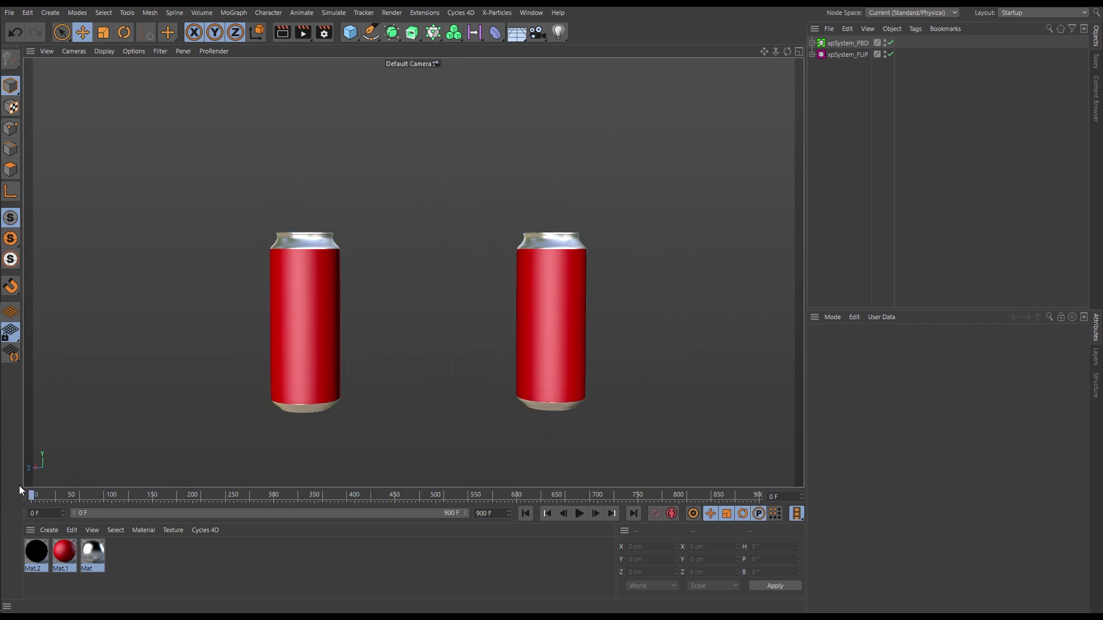
pyautogui.click(579, 514)
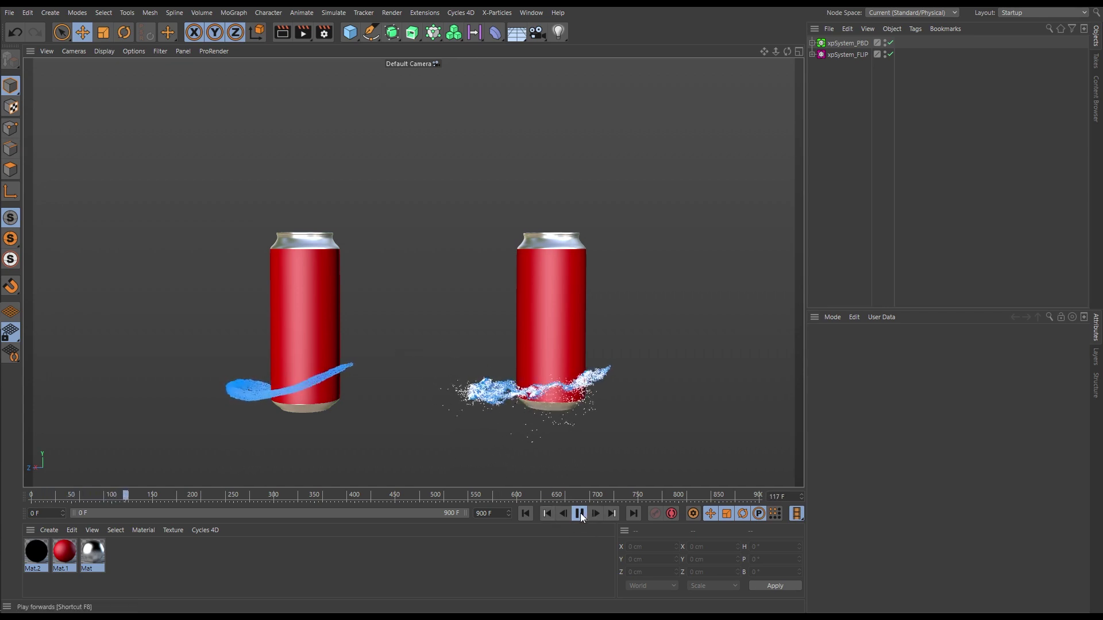
pyautogui.click(579, 513)
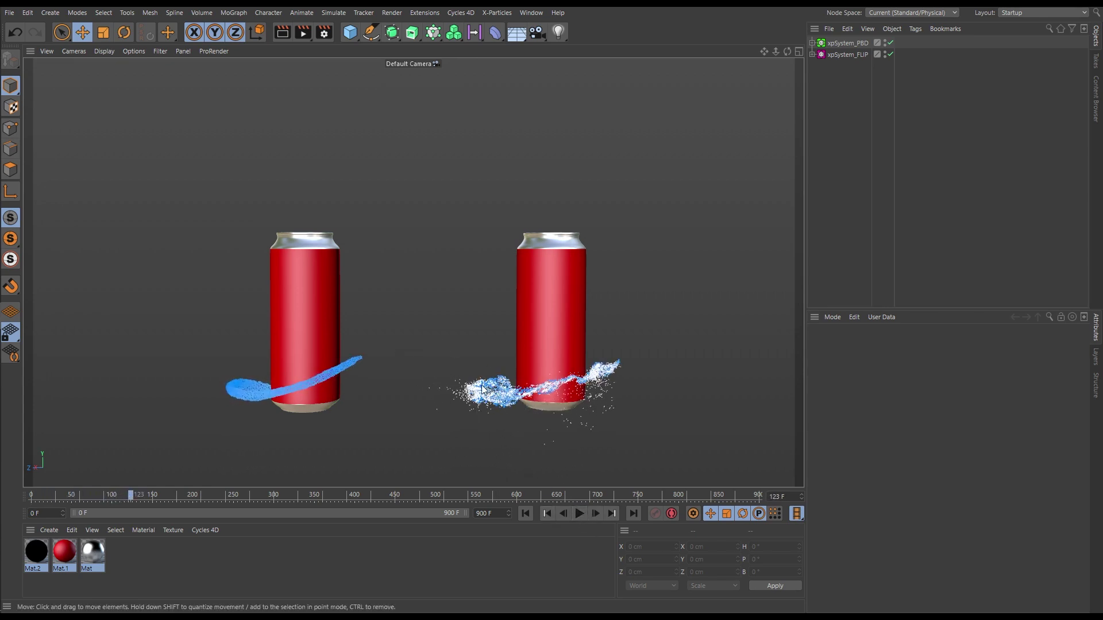
pyautogui.click(579, 514)
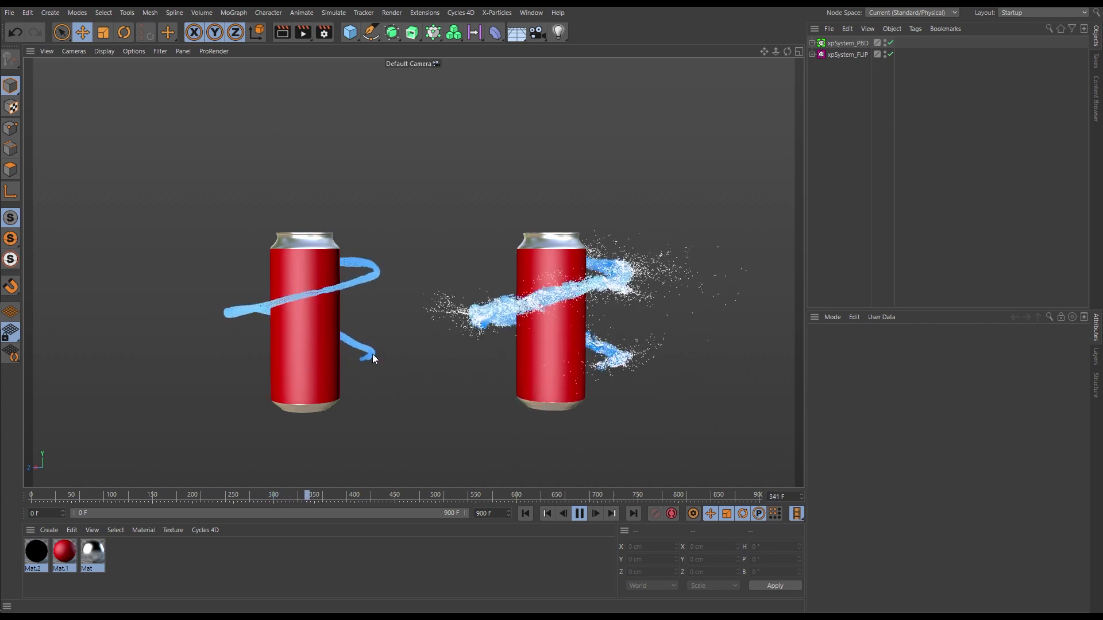
pyautogui.moveTo(323, 495); pyautogui.dragTo(35, 497)
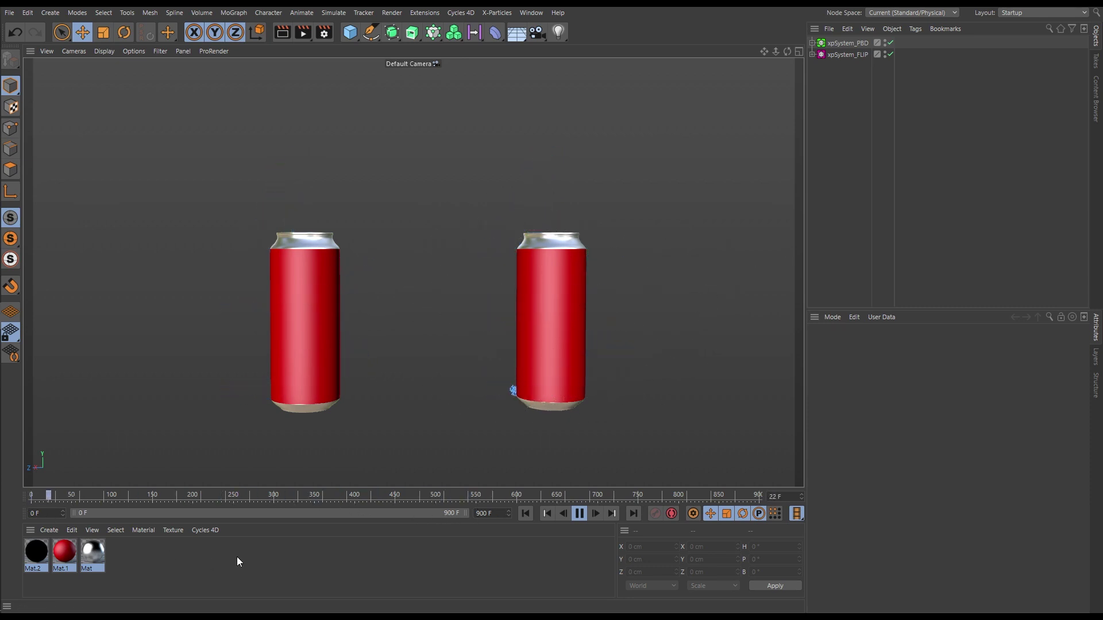
pyautogui.click(579, 514)
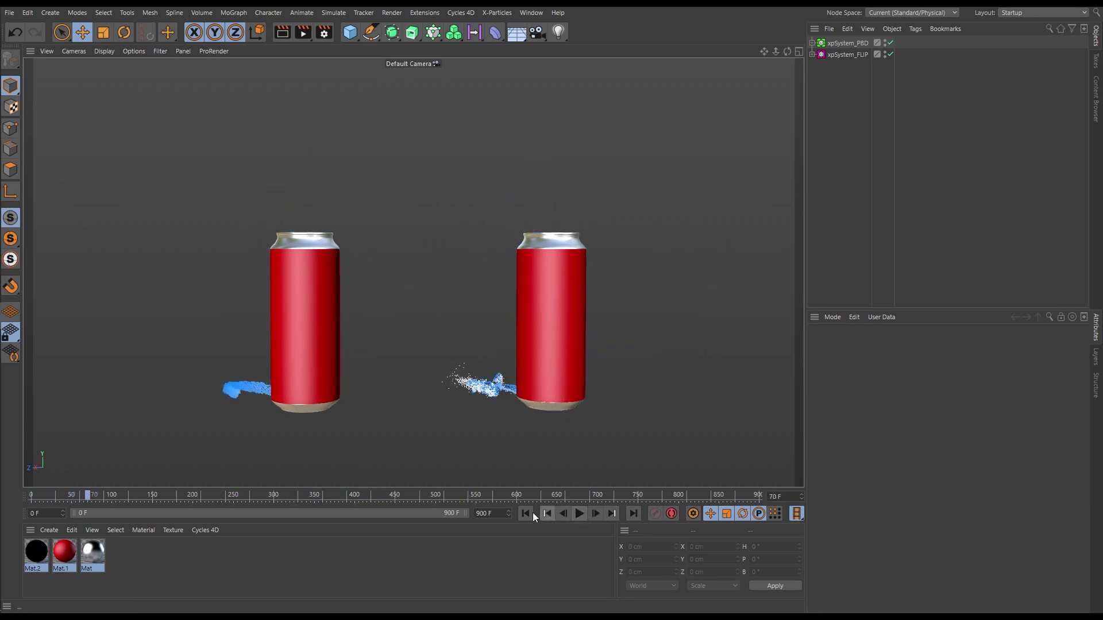
pyautogui.click(525, 513)
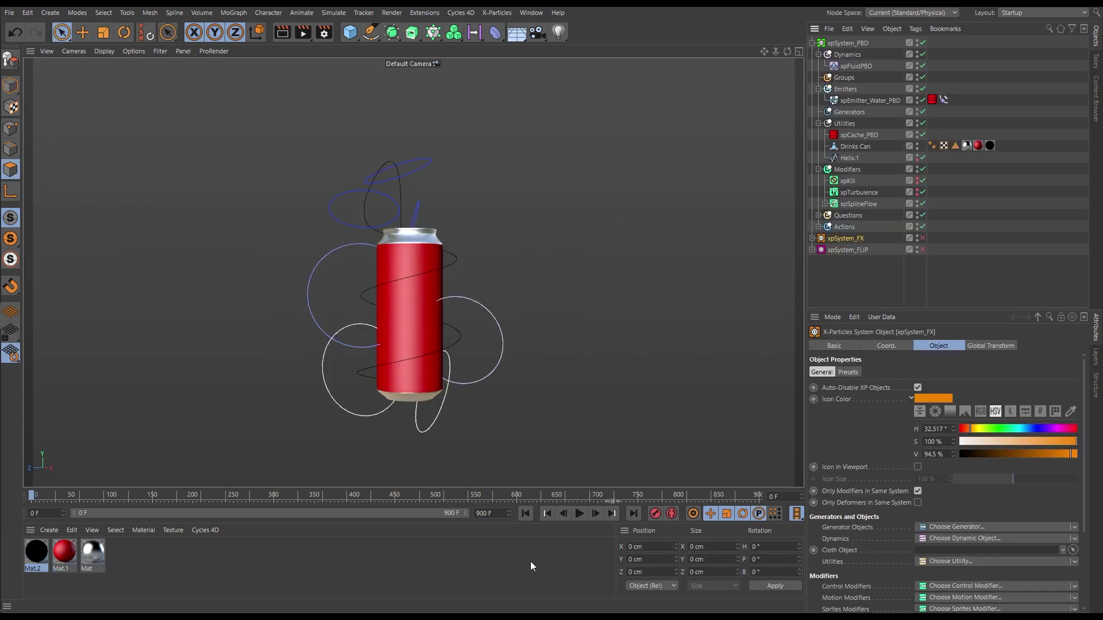
# Play the cached PBD water stream around the single can, and return the animation to its start.
pyautogui.click(578, 513)
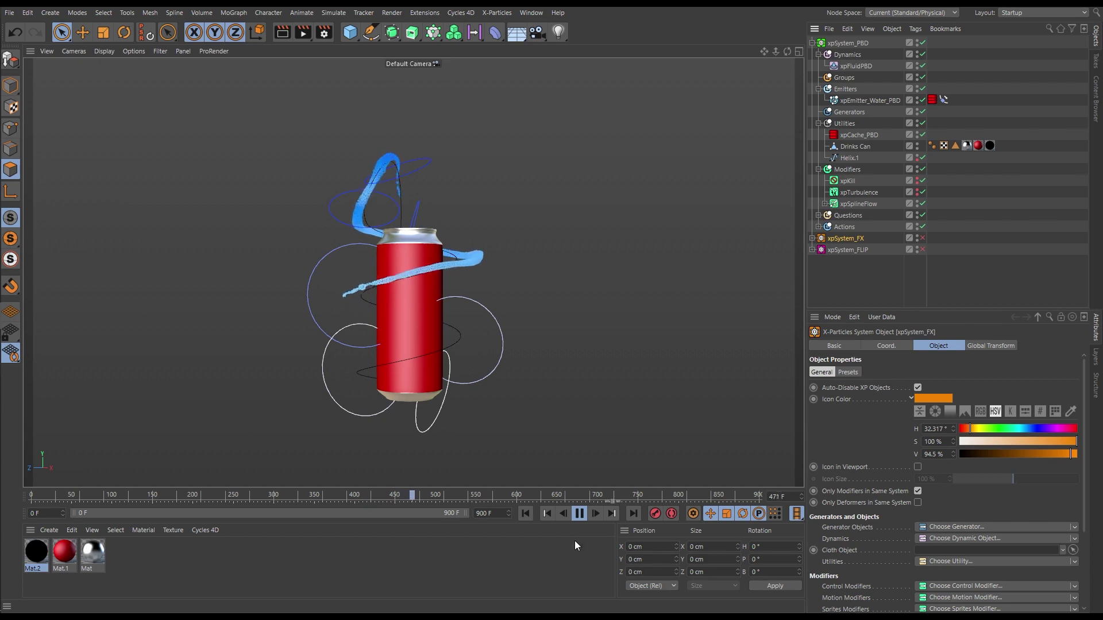
pyautogui.click(580, 514)
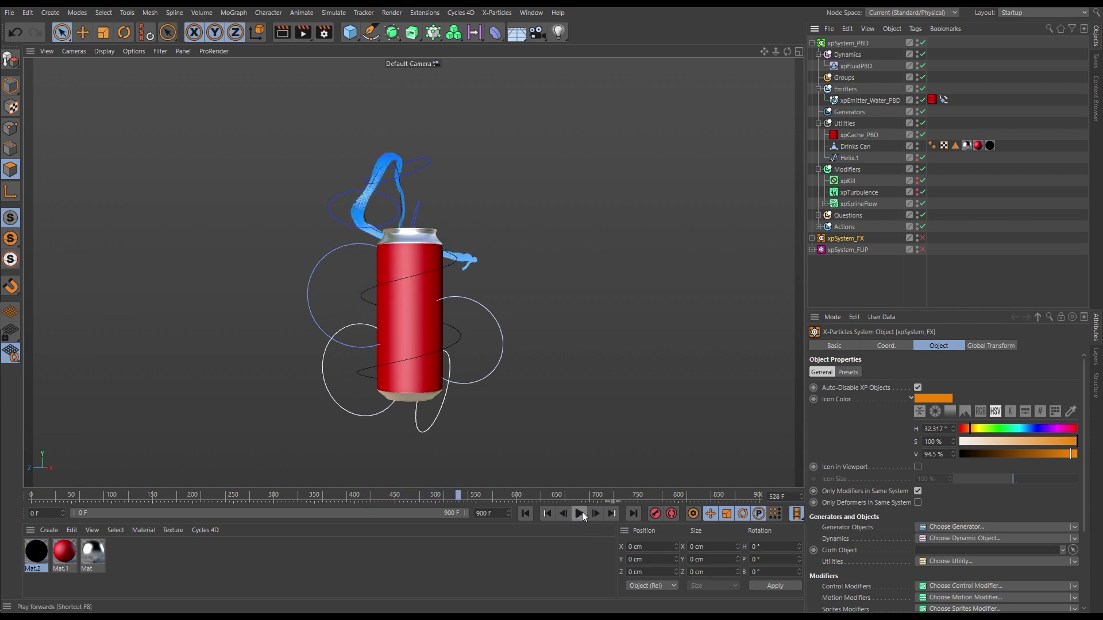
pyautogui.click(525, 513)
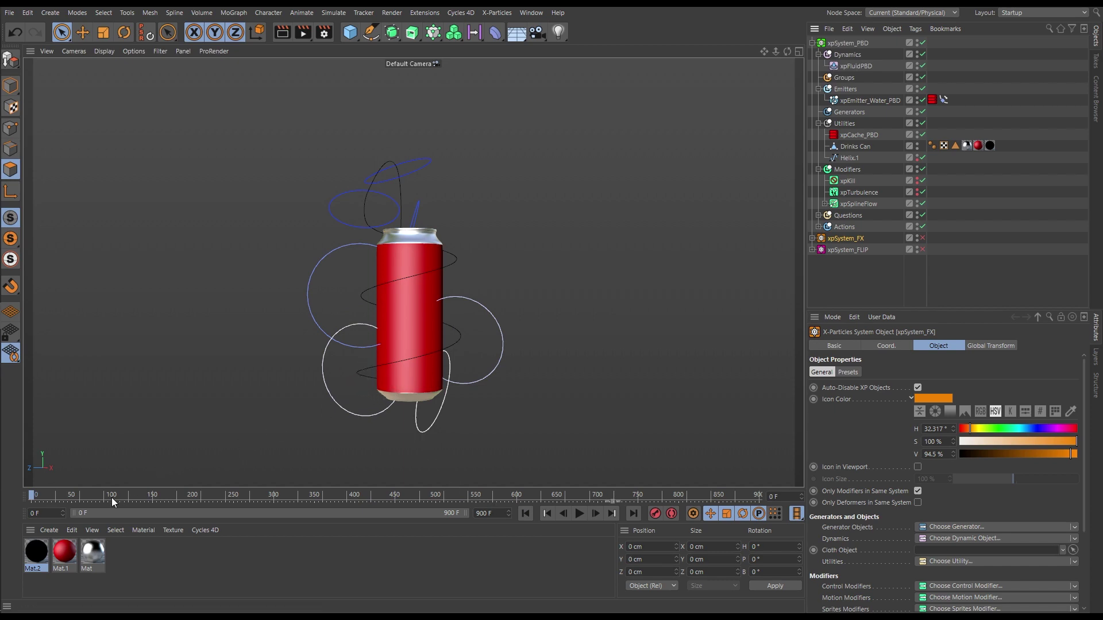
# Examine the xpSplineFlow modifier's object settings and the helix spline around the can from several angles.
pyautogui.moveTo(399, 354)
pyautogui.keyDown('alt'); pyautogui.mouseDown()
pyautogui.moveTo(440, 392)
pyautogui.moveTo(522, 402)
pyautogui.moveTo(587, 373)
pyautogui.moveTo(560, 348)
pyautogui.moveTo(371, 347)
pyautogui.moveTo(357, 415)
pyautogui.moveTo(410, 357)
pyautogui.mouseUp(); pyautogui.keyUp('alt')
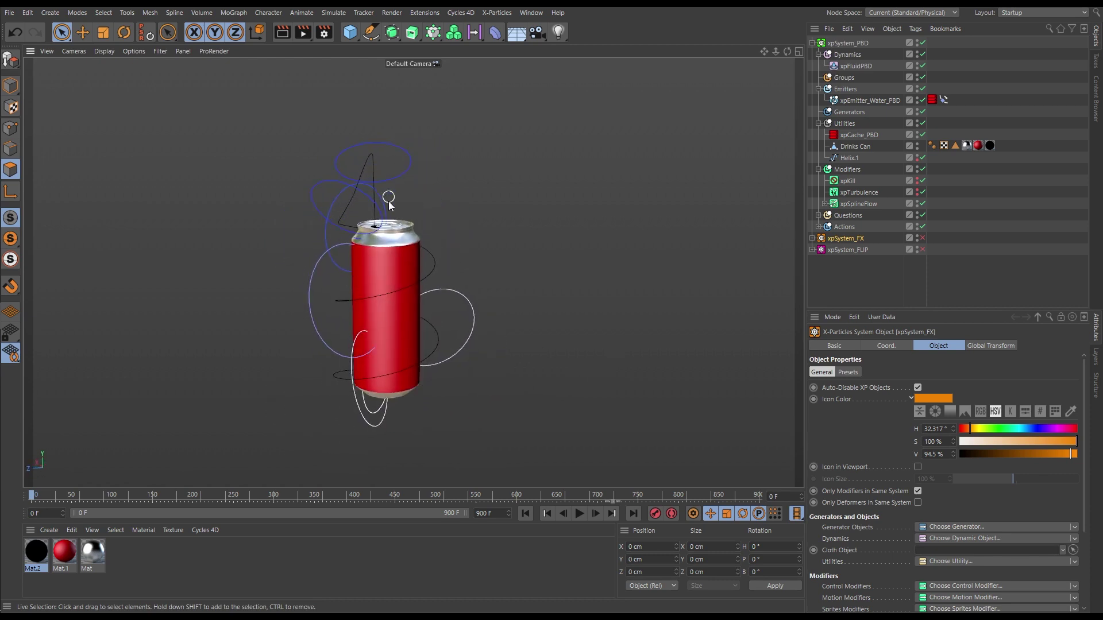
pyautogui.keyDown('alt'); pyautogui.moveTo(404, 277); pyautogui.dragTo(333, 370); pyautogui.keyUp('alt')
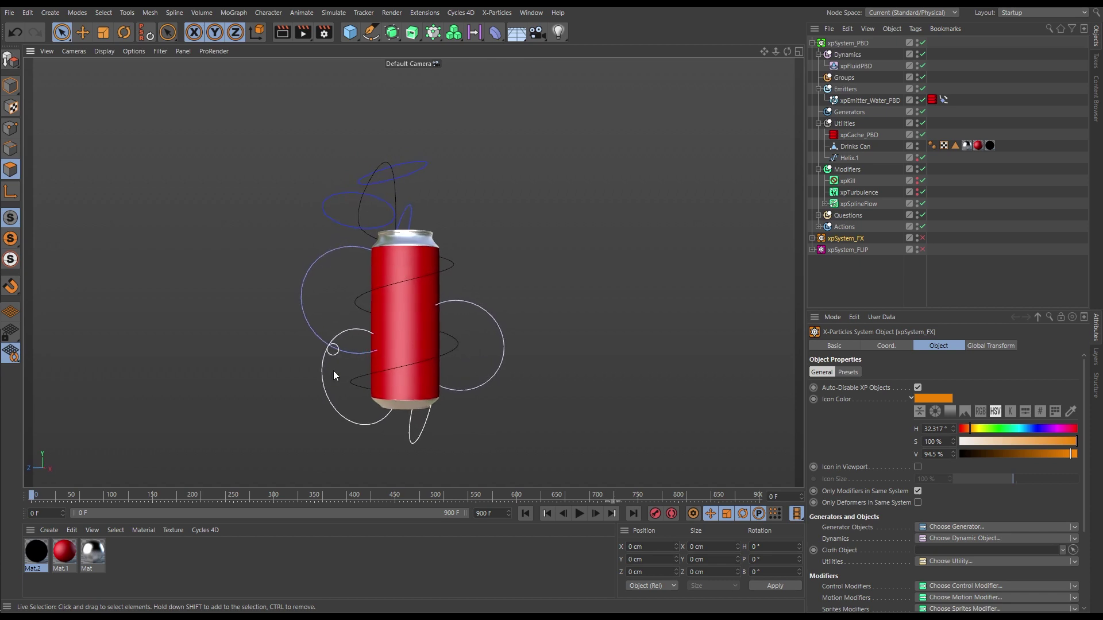
pyautogui.moveTo(39, 494)
pyautogui.mouseDown()
pyautogui.moveTo(194, 498)
pyautogui.moveTo(386, 470)
pyautogui.moveTo(260, 471)
pyautogui.moveTo(29, 499)
pyautogui.mouseUp()
pyautogui.keyDown('alt'); pyautogui.moveTo(411, 371); pyautogui.dragTo(405, 370); pyautogui.keyUp('alt')
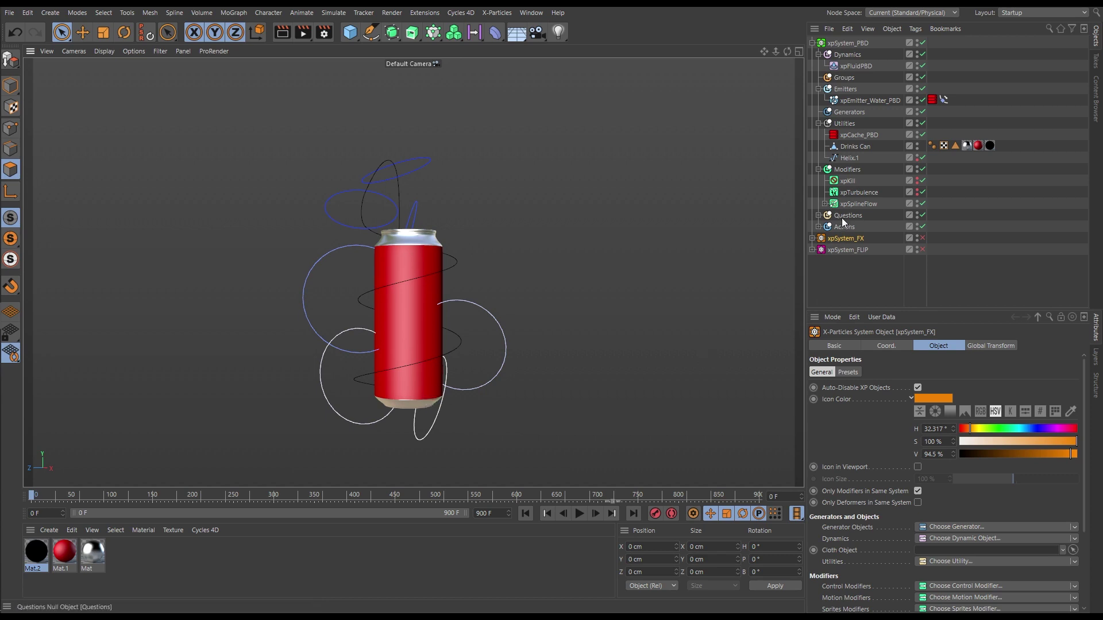
pyautogui.click(856, 204)
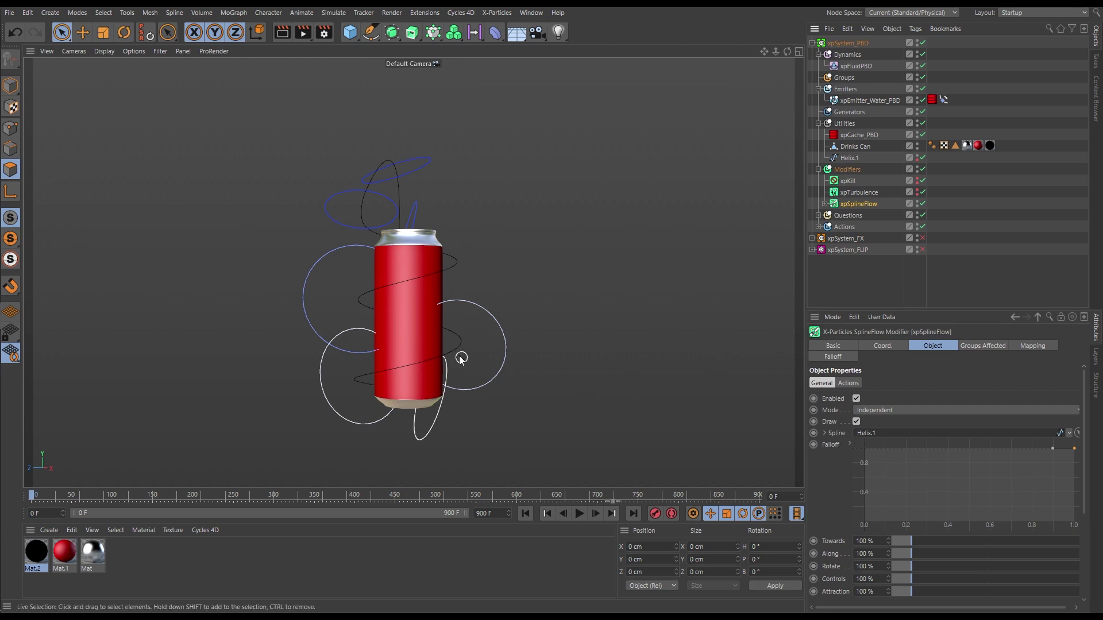
pyautogui.keyDown('alt'); pyautogui.moveTo(421, 349); pyautogui.dragTo(458, 415); pyautogui.keyUp('alt')
pyautogui.scroll(-4, 457, 416)
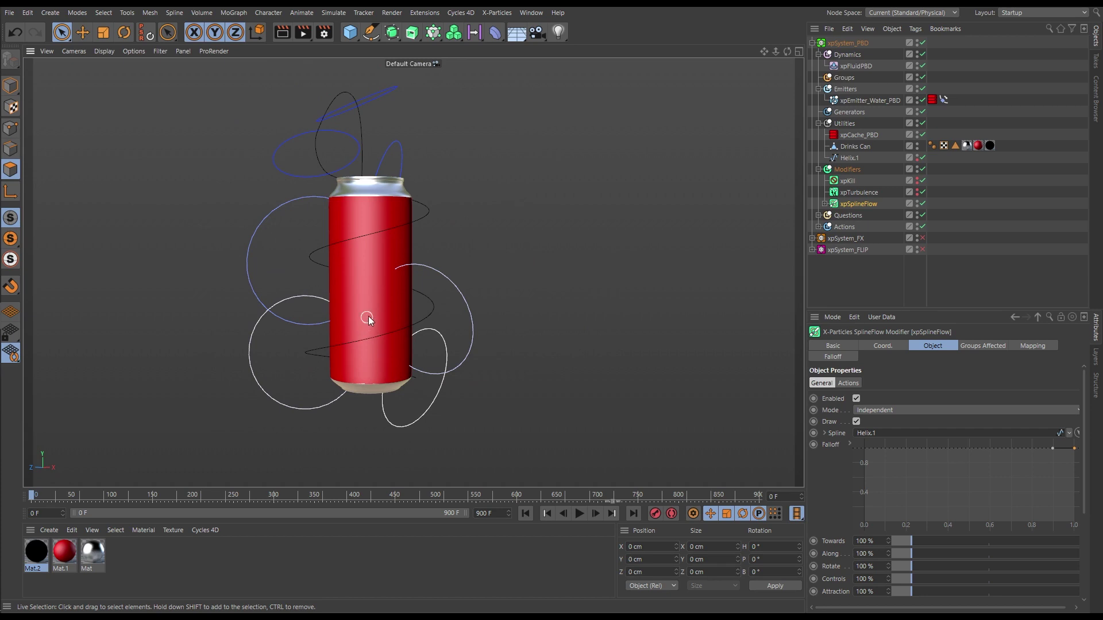
pyautogui.keyDown('alt'); pyautogui.moveTo(366, 319); pyautogui.dragTo(373, 325, button='middle'); pyautogui.keyUp('alt')
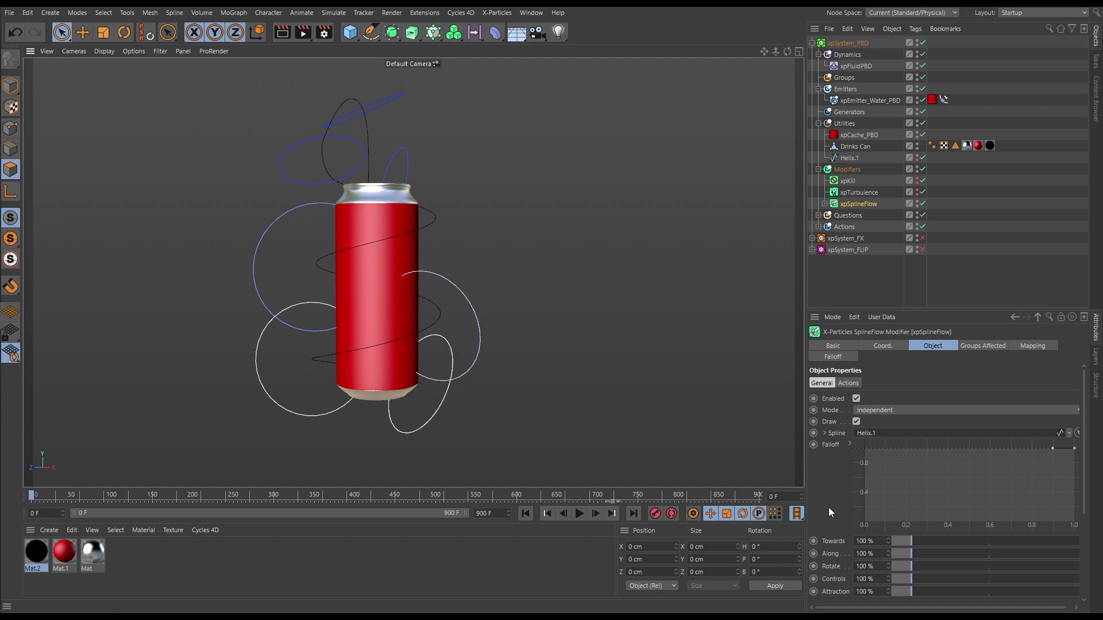
pyautogui.keyDown('alt'); pyautogui.moveTo(396, 333); pyautogui.dragTo(459, 408); pyautogui.keyUp('alt')
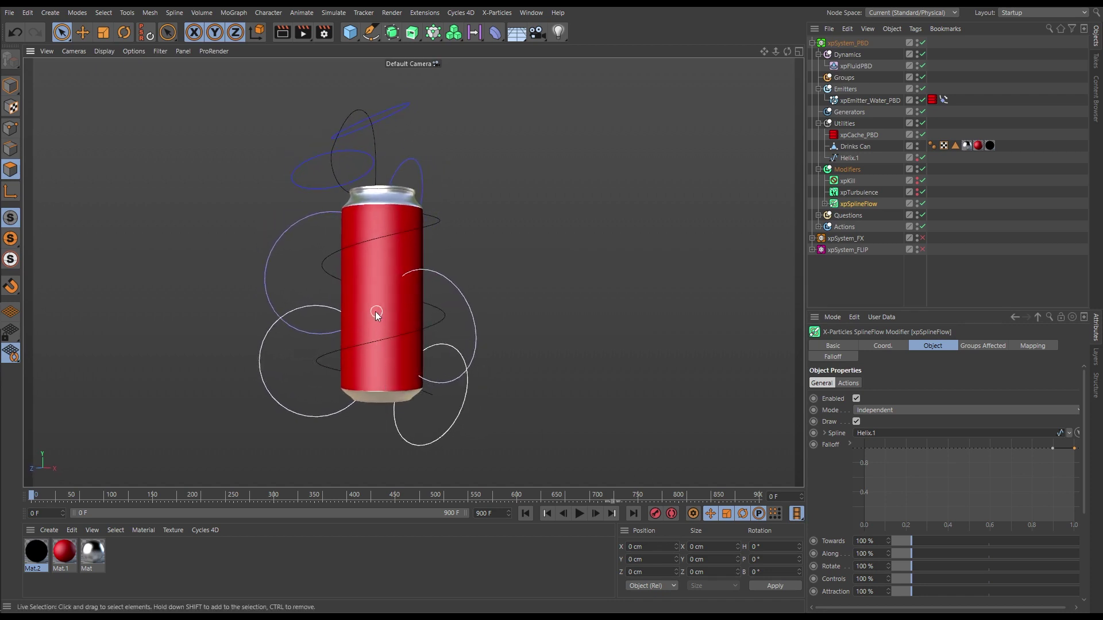
pyautogui.moveTo(377, 313)
pyautogui.keyDown('alt'); pyautogui.mouseDown()
pyautogui.moveTo(377, 292)
pyautogui.moveTo(387, 294)
pyautogui.mouseUp(); pyautogui.keyUp('alt')
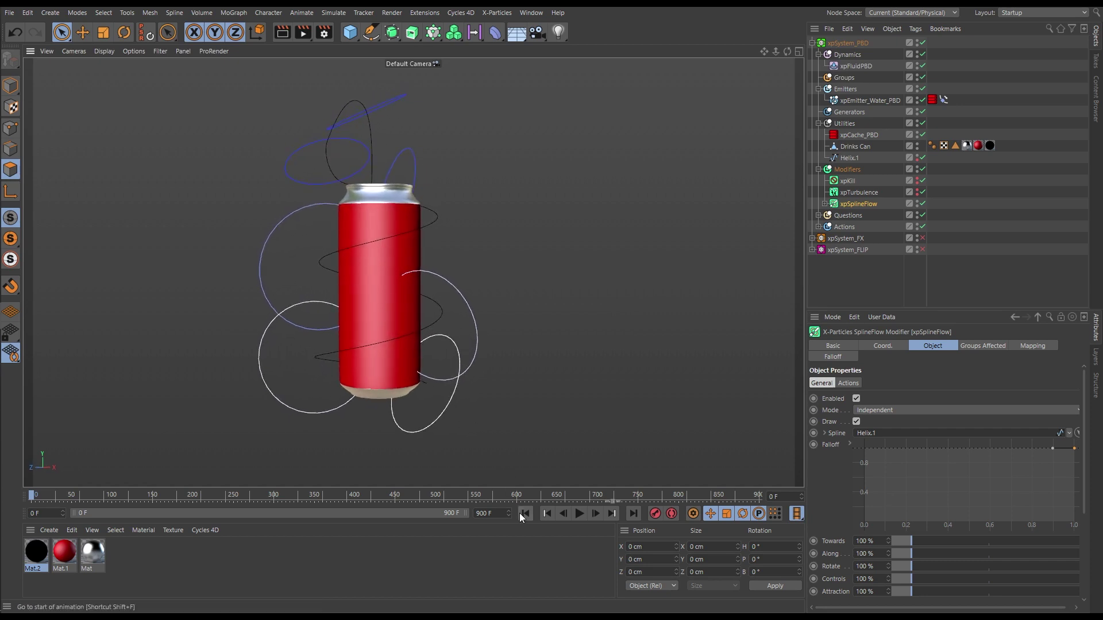
# Play the cached water flow along the helix, restart it from the beginning and stop it partway.
pyautogui.click(579, 513)
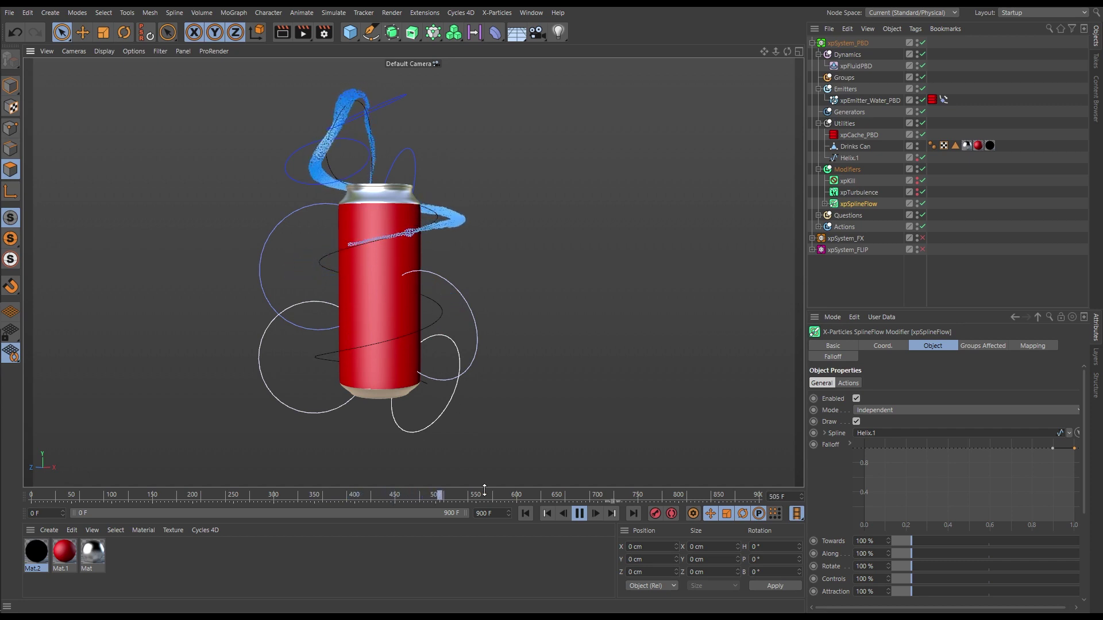
pyautogui.click(524, 513)
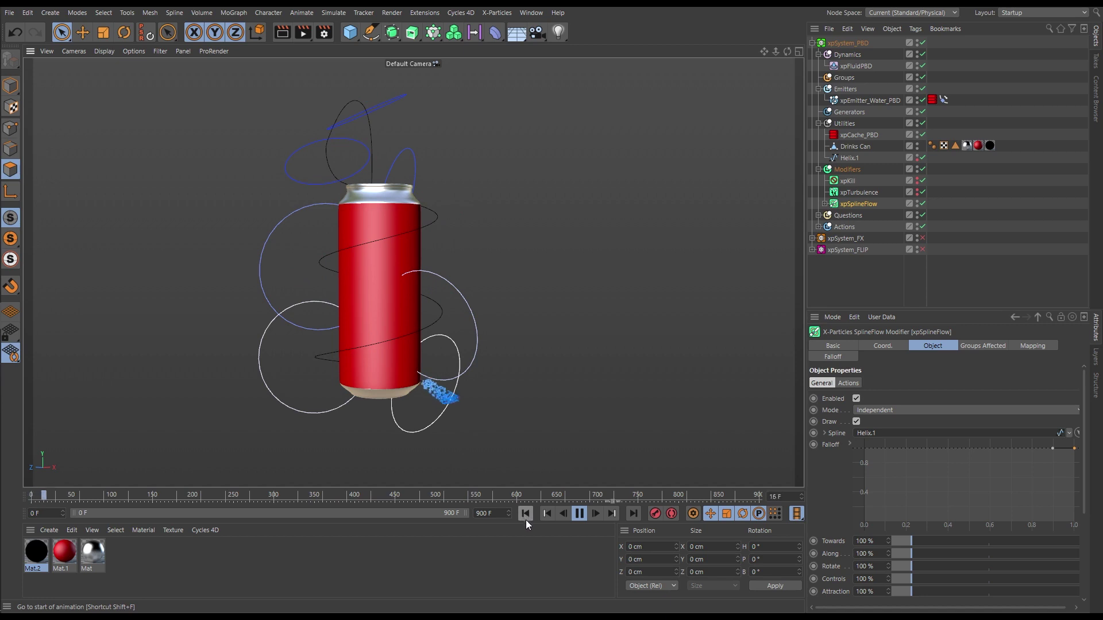
pyautogui.click(579, 513)
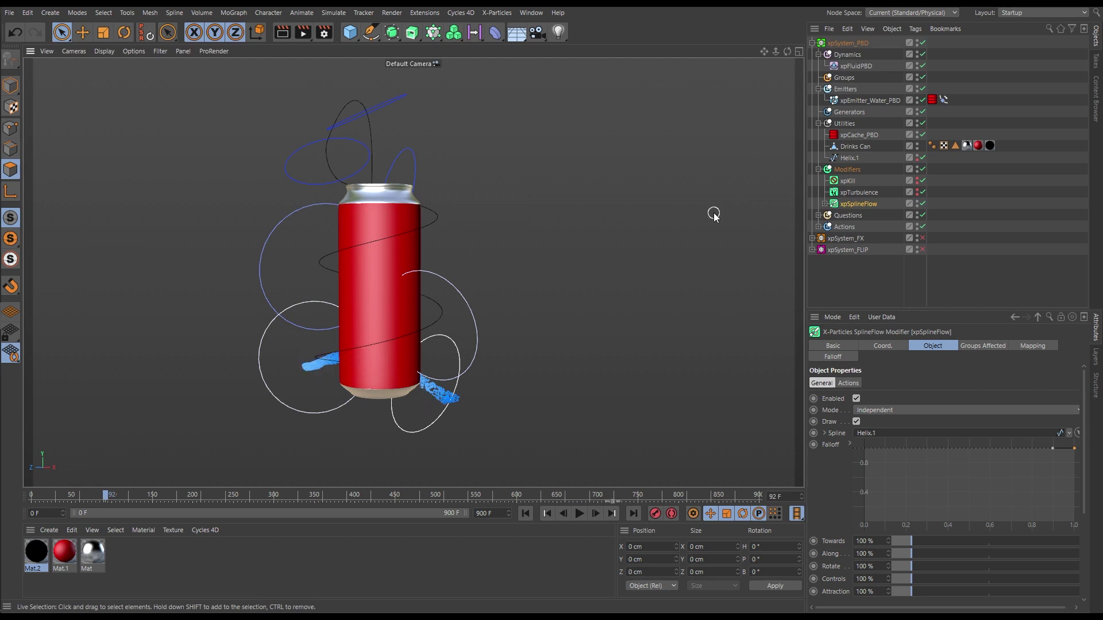
# Disable xpCache_PBD and xpFluidPBD, and play the uncached particles from the start while viewing them around the can.
pyautogui.click(924, 134)
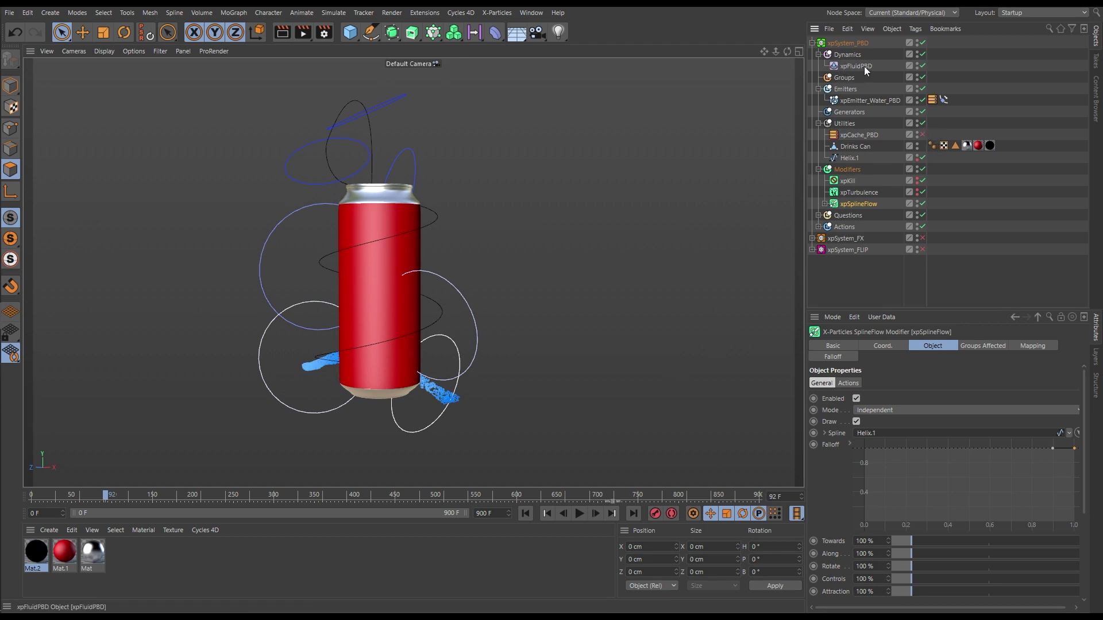
pyautogui.click(922, 66)
pyautogui.click(526, 513)
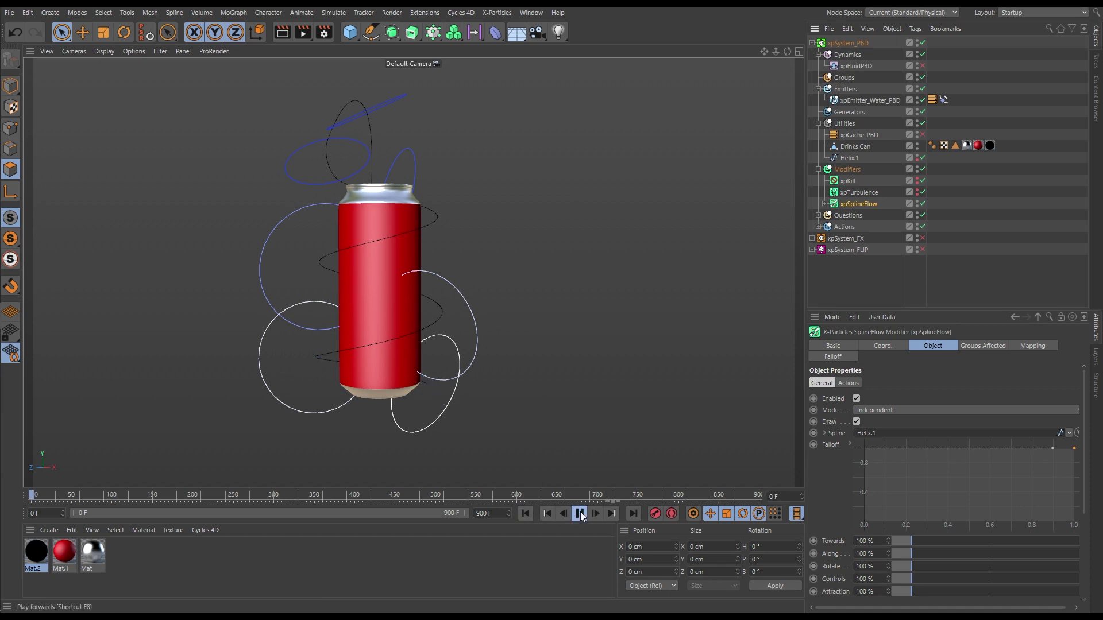
pyautogui.click(580, 513)
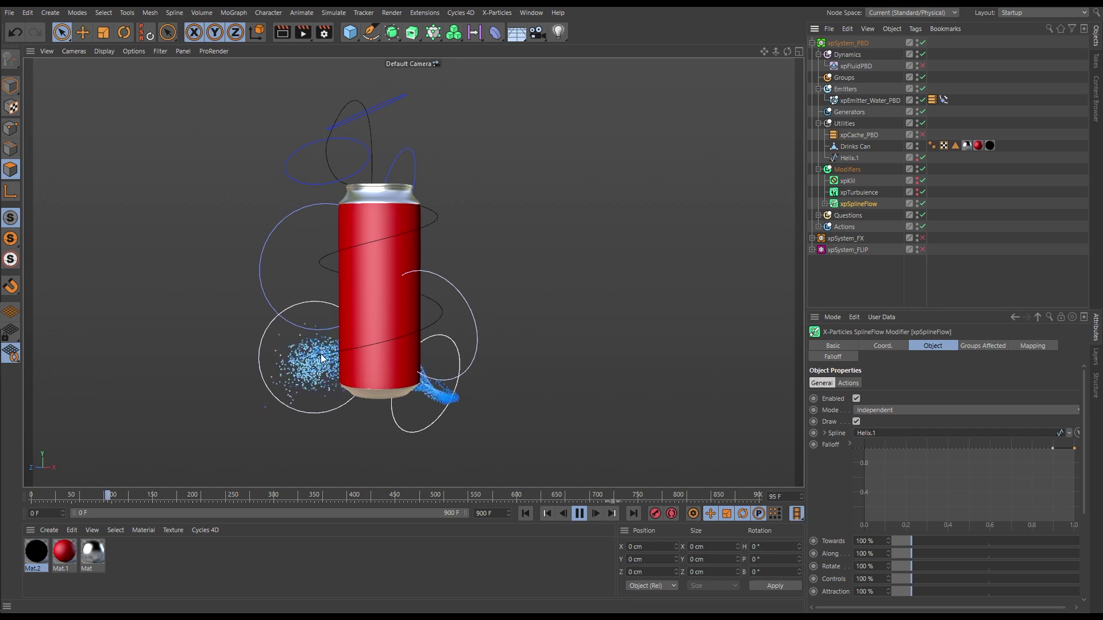
pyautogui.keyDown('alt'); pyautogui.moveTo(407, 353); pyautogui.dragTo(301, 354); pyautogui.keyUp('alt')
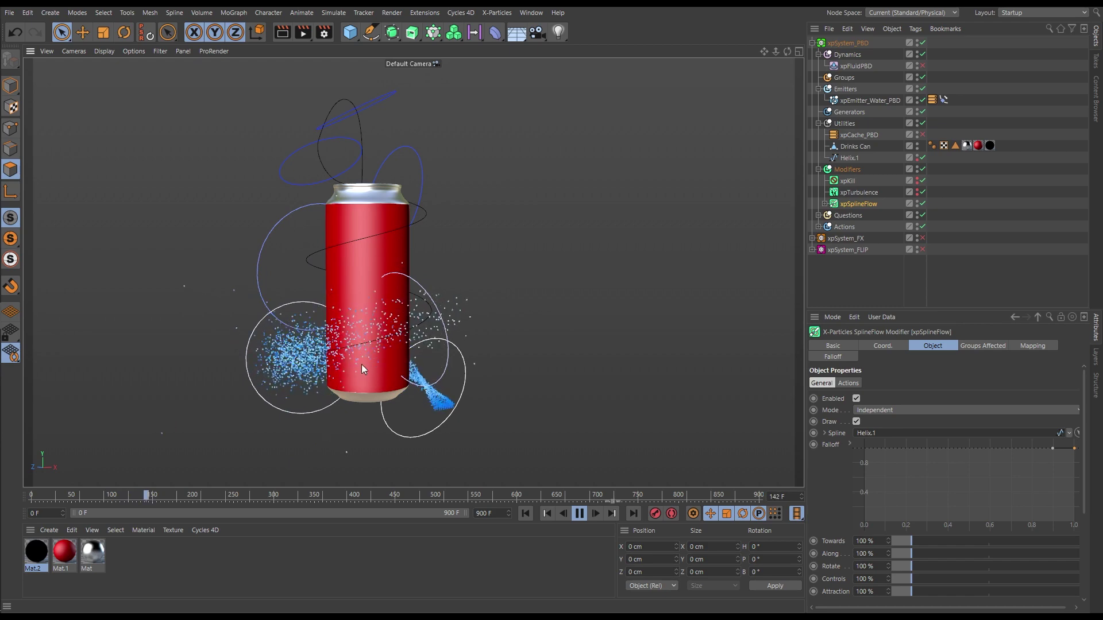
pyautogui.keyDown('alt'); pyautogui.moveTo(372, 337); pyautogui.dragTo(361, 374); pyautogui.keyUp('alt')
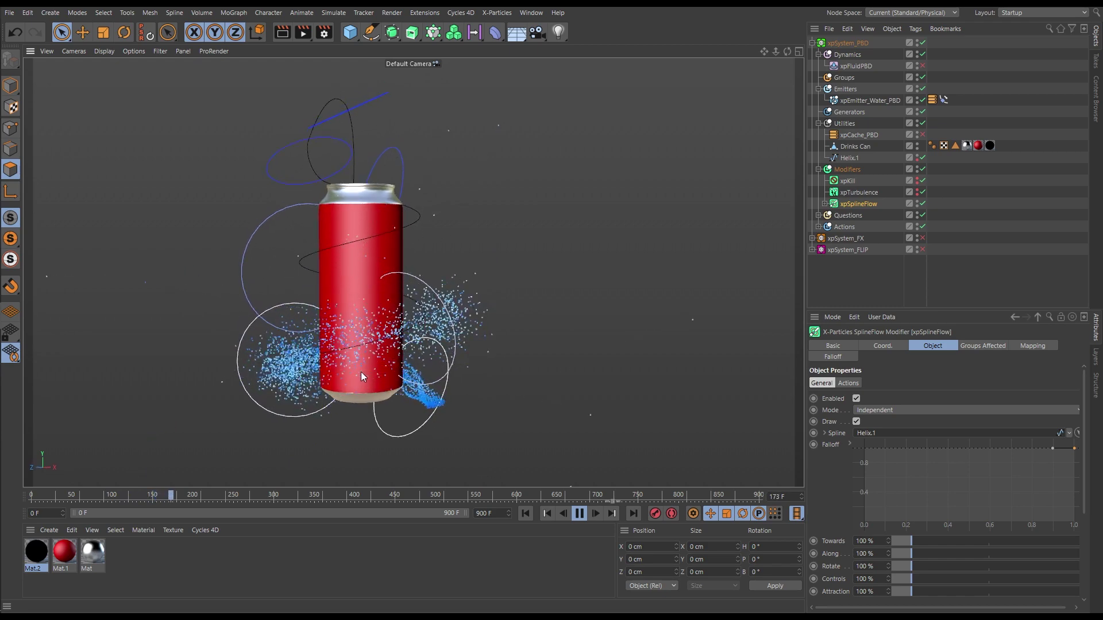
# Disable the xpTurbulence modifier and replay the particles from the start to see the spline flow alone.
pyautogui.click(922, 192)
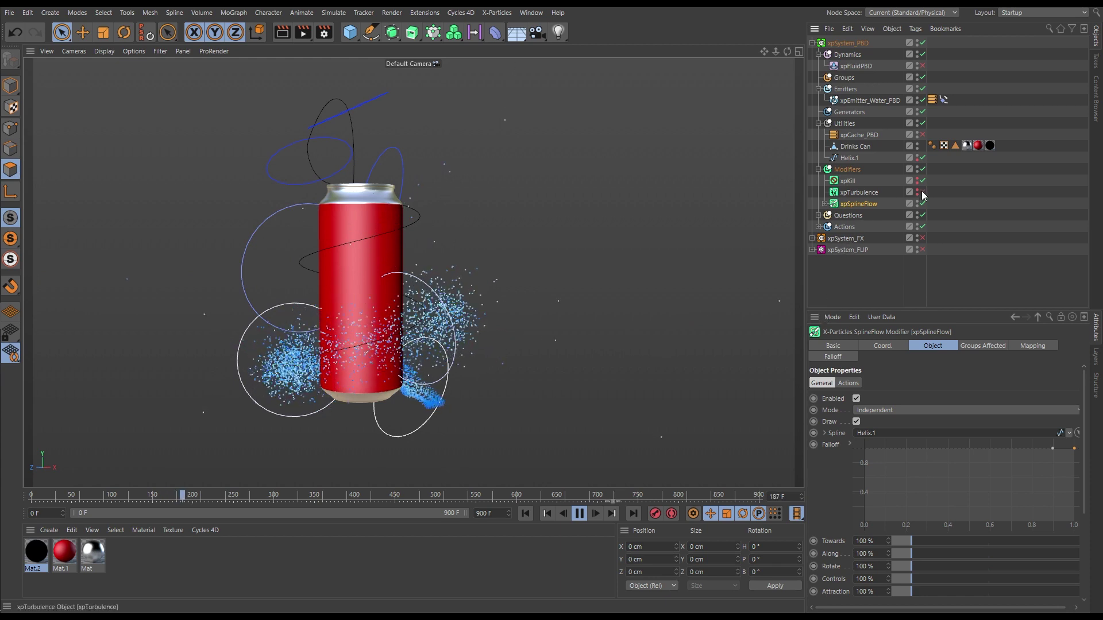
pyautogui.click(546, 513)
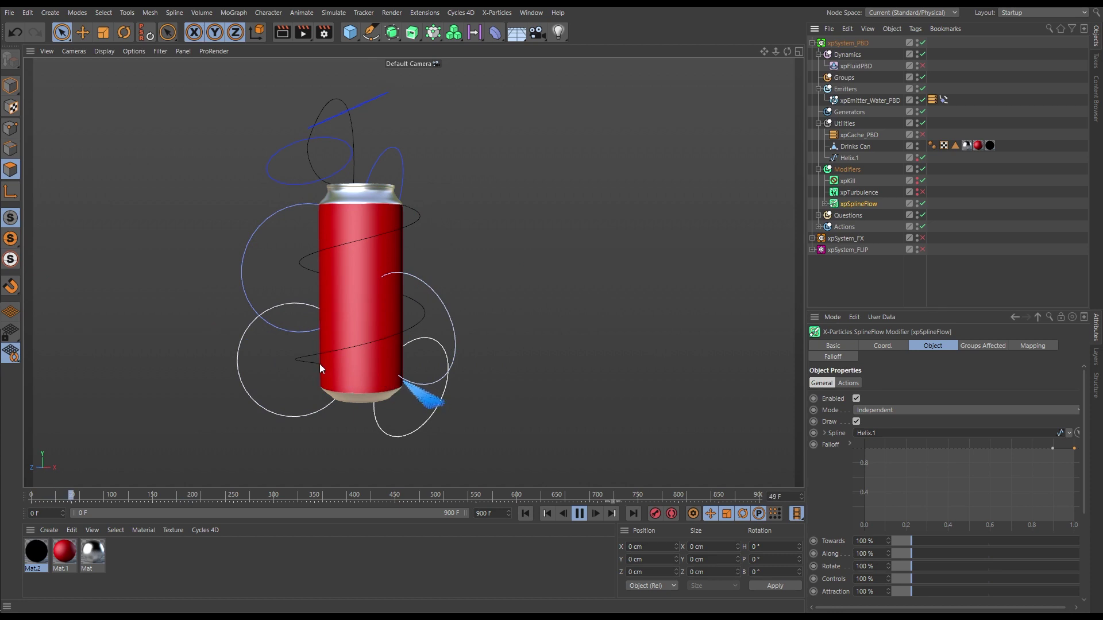
pyautogui.keyDown('alt'); pyautogui.moveTo(382, 363); pyautogui.dragTo(316, 416); pyautogui.keyUp('alt')
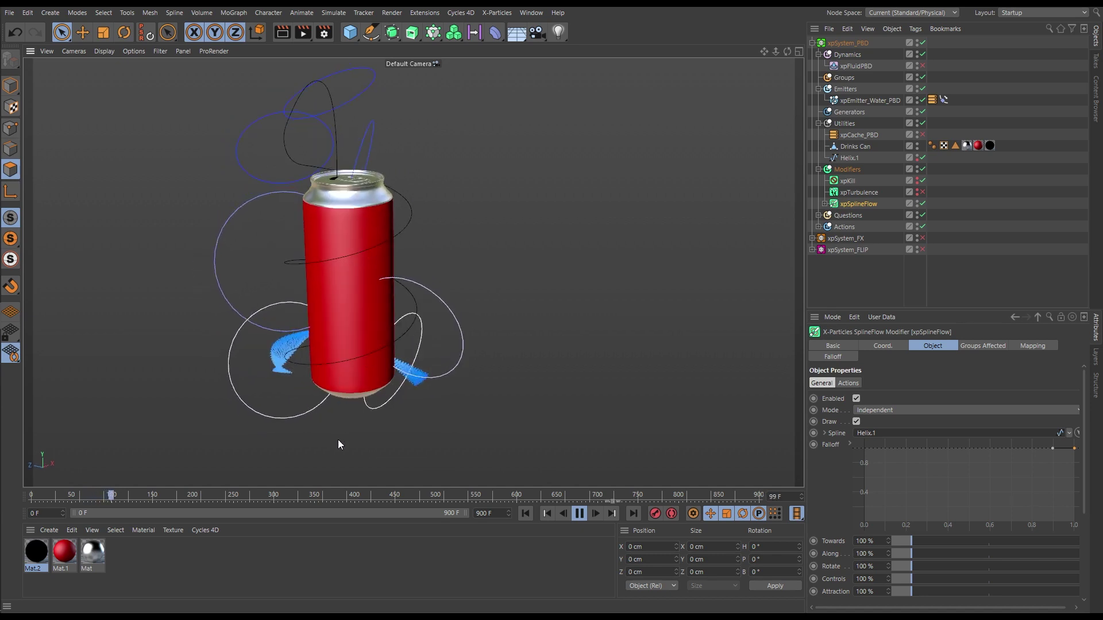
pyautogui.click(579, 514)
# Re-enable xpTurbulence and xpFluidPBD, and replay the live simulation from the start with the cache still off.
pyautogui.click(923, 192)
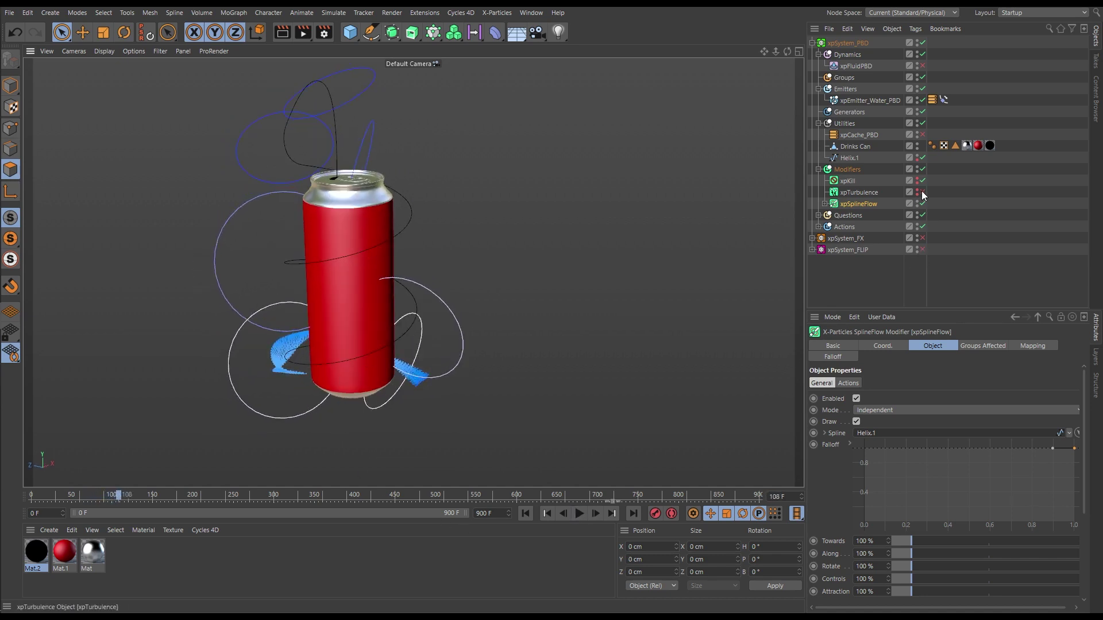
pyautogui.click(923, 66)
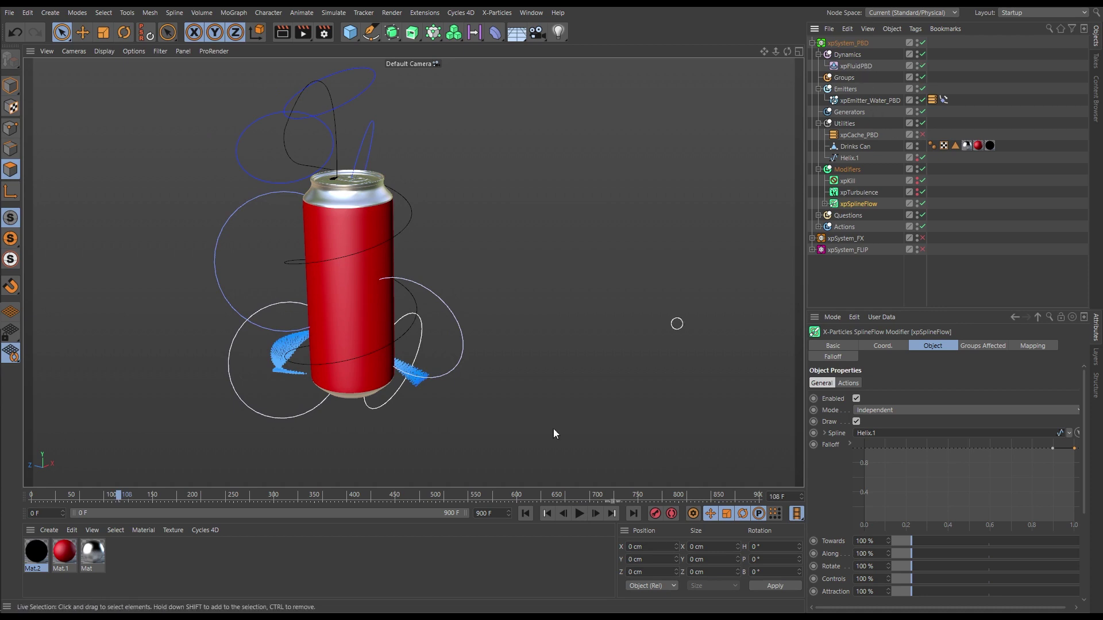
pyautogui.moveTo(373, 386)
pyautogui.keyDown('alt'); pyautogui.mouseDown()
pyautogui.moveTo(367, 360)
pyautogui.moveTo(371, 382)
pyautogui.mouseUp(); pyautogui.keyUp('alt')
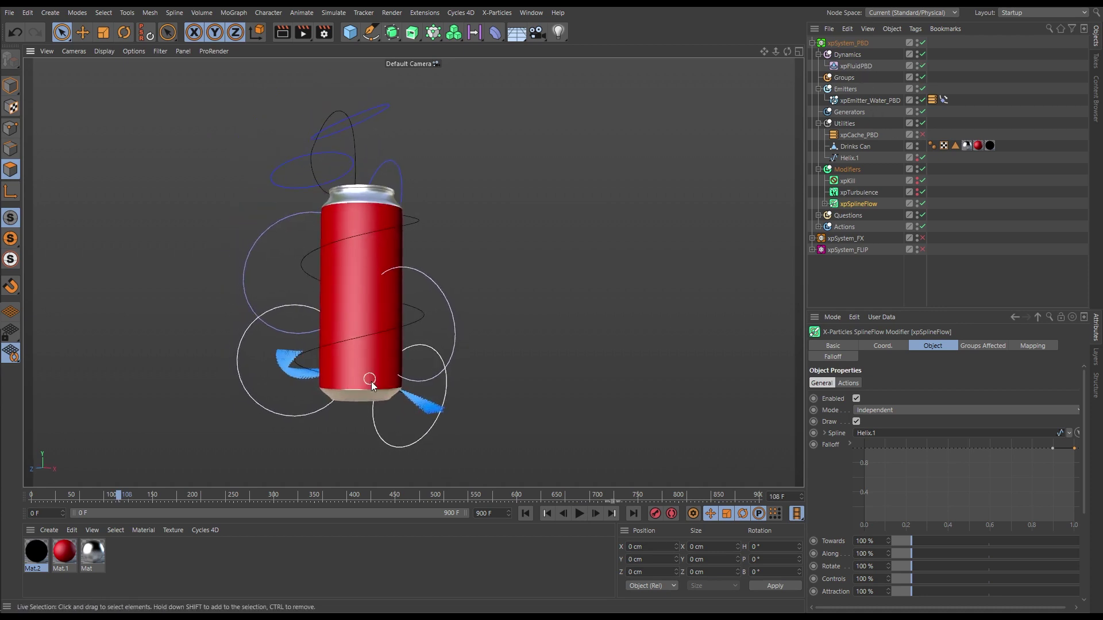
pyautogui.click(525, 514)
pyautogui.click(577, 517)
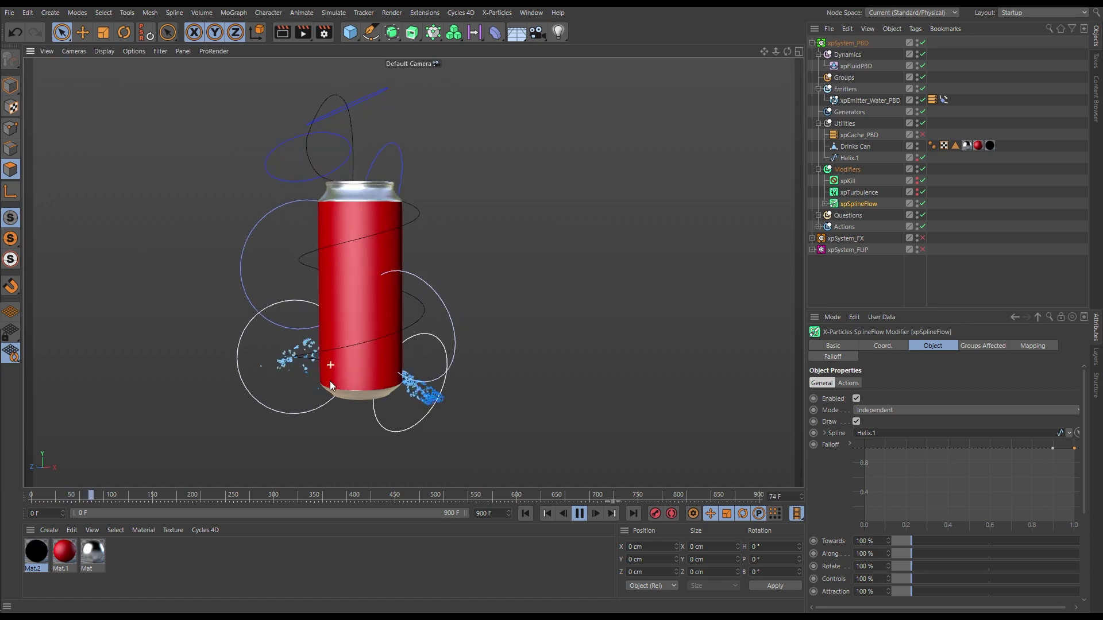
pyautogui.keyDown('alt'); pyautogui.moveTo(345, 378); pyautogui.dragTo(357, 400); pyautogui.keyUp('alt')
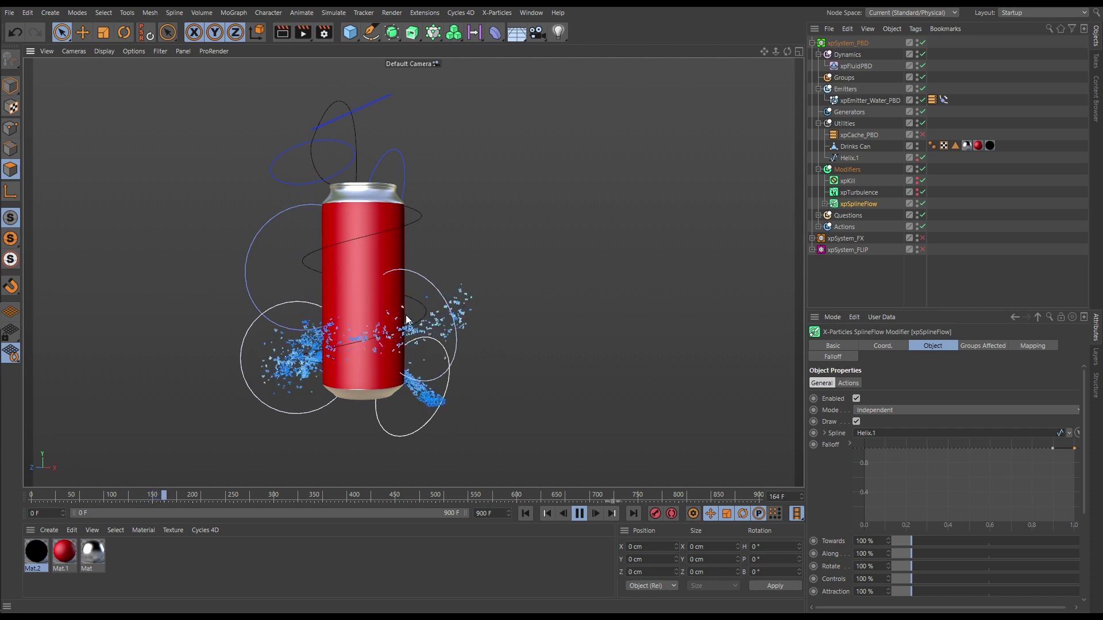
pyautogui.click(579, 514)
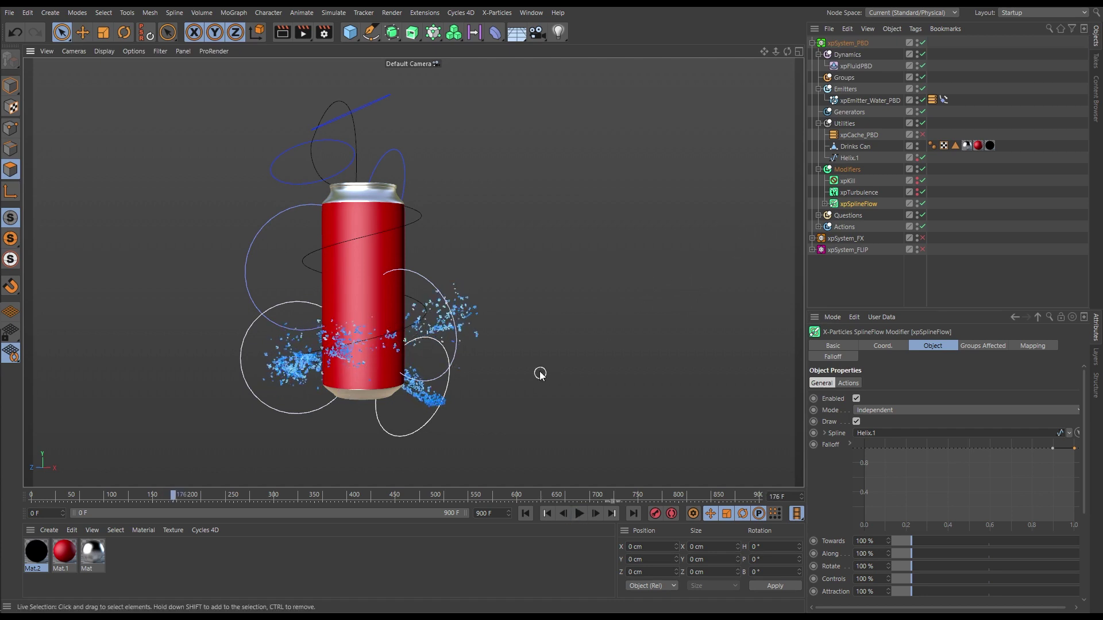
# Set the xpTurbulence strength to 10, then replay the live simulation from the start and stop it partway.
pyautogui.click(861, 193)
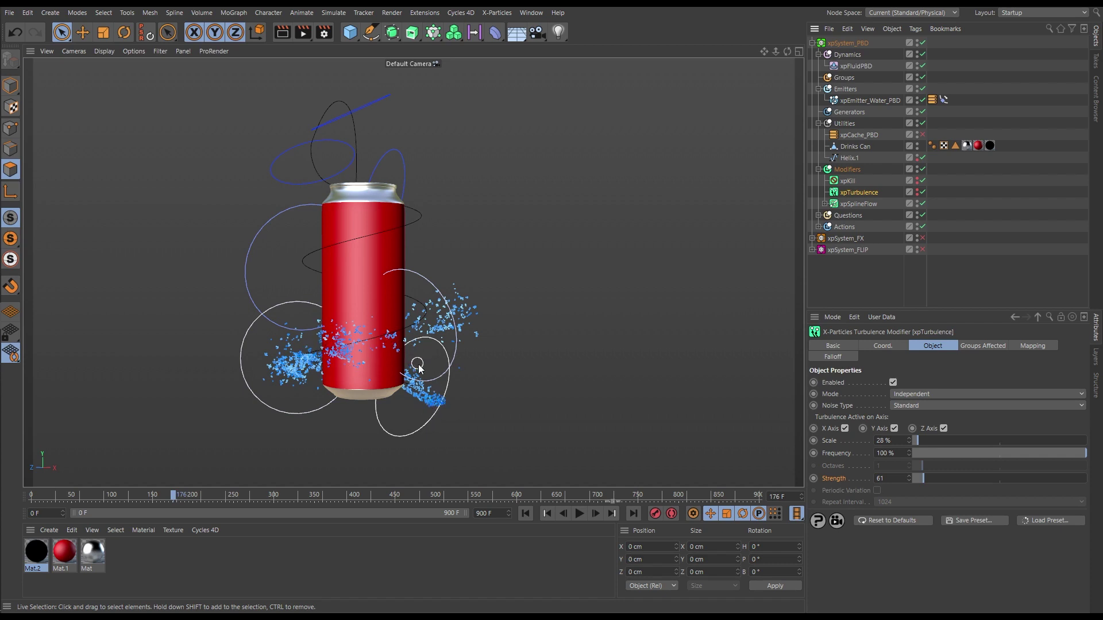
pyautogui.click(885, 479)
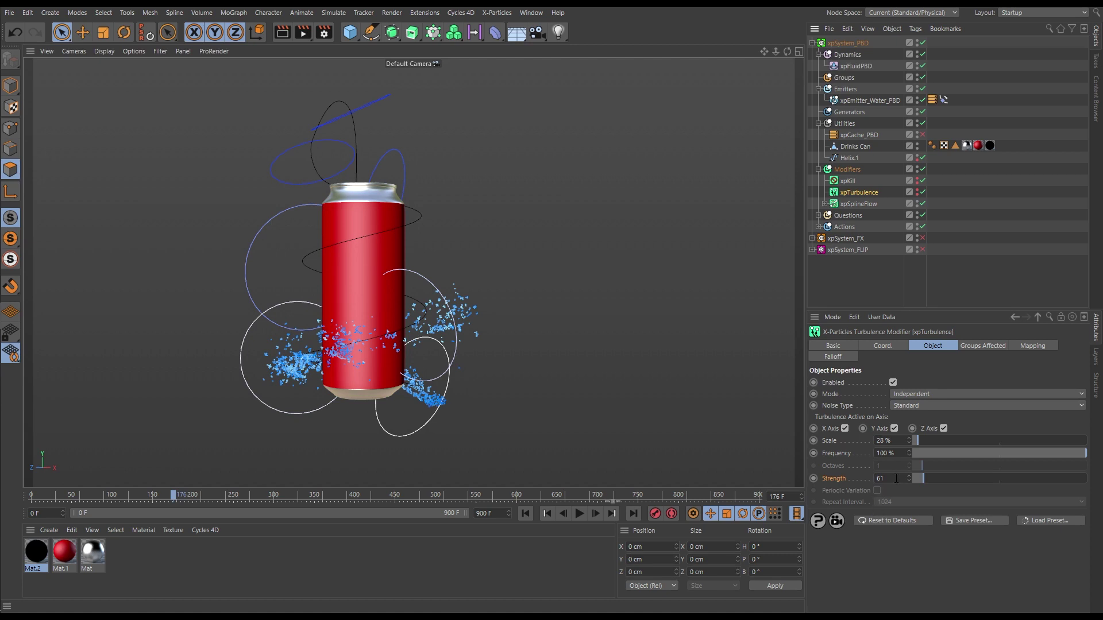
pyautogui.write('10')
pyautogui.press('Return')
pyautogui.click(525, 514)
pyautogui.click(579, 513)
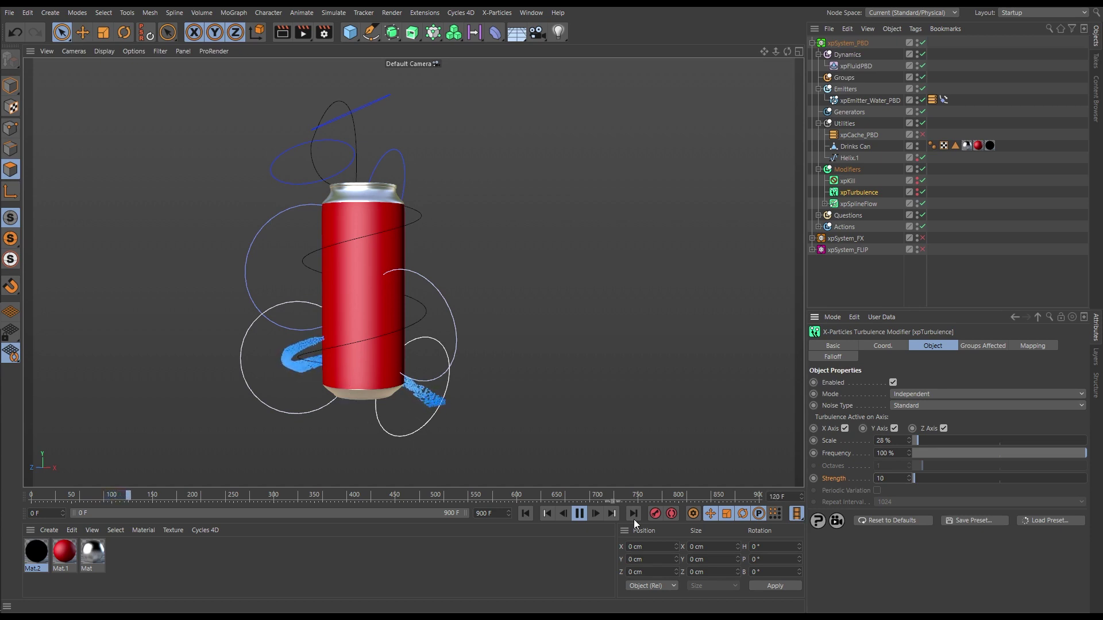
pyautogui.click(579, 513)
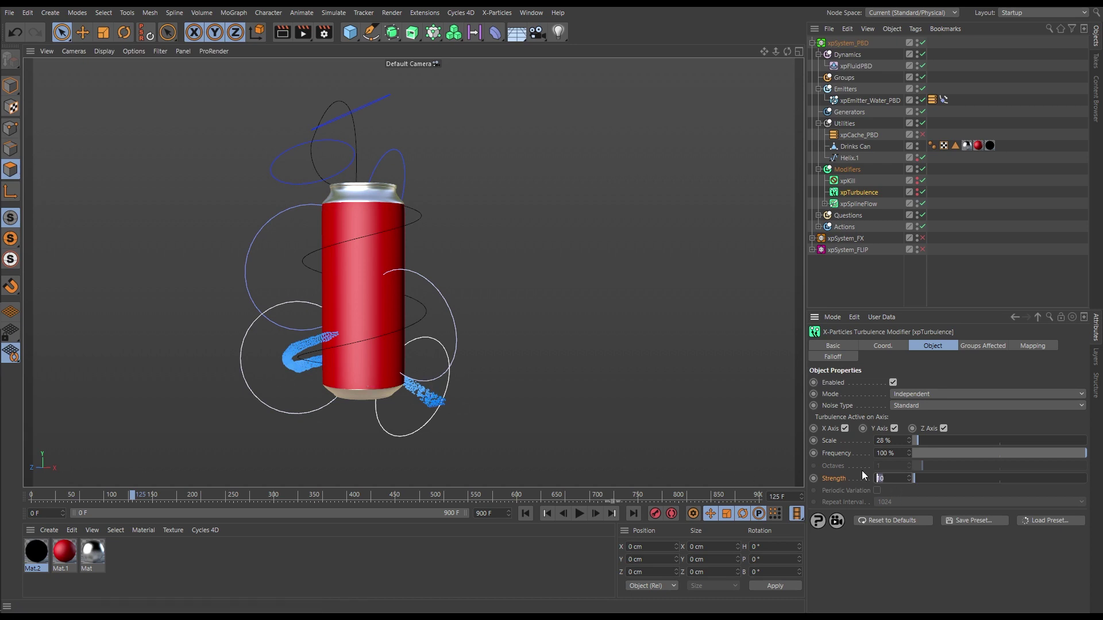
# Set the xpTurbulence strength to 60, and replay the simulation from the start before stopping it partway.
pyautogui.write('6')
pyautogui.press('Return')
pyautogui.click(525, 513)
pyautogui.click(577, 507)
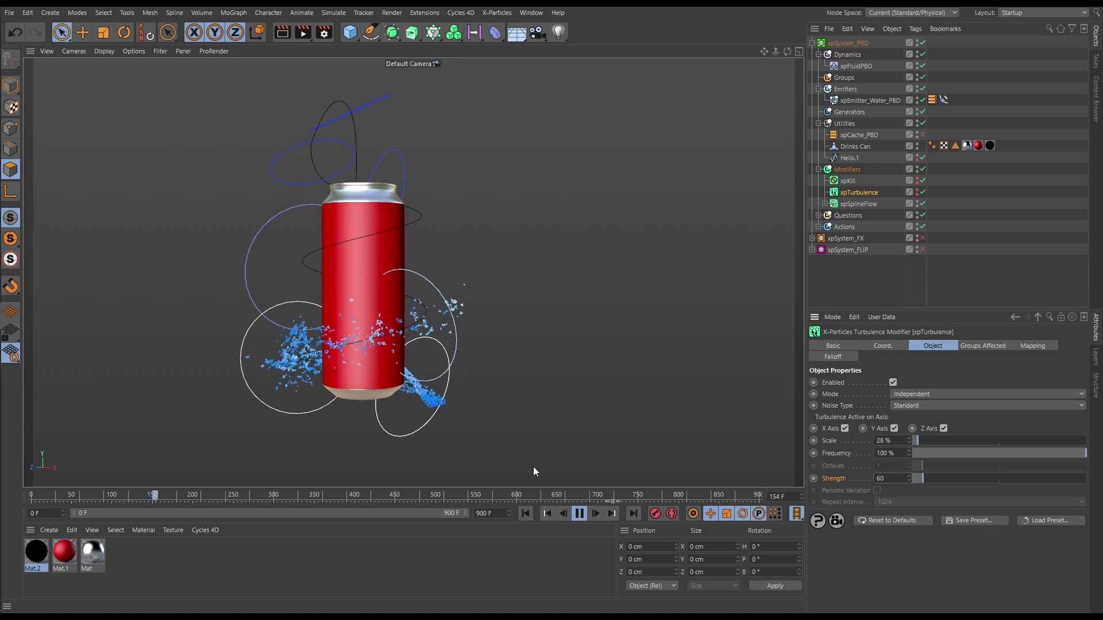
pyautogui.click(579, 513)
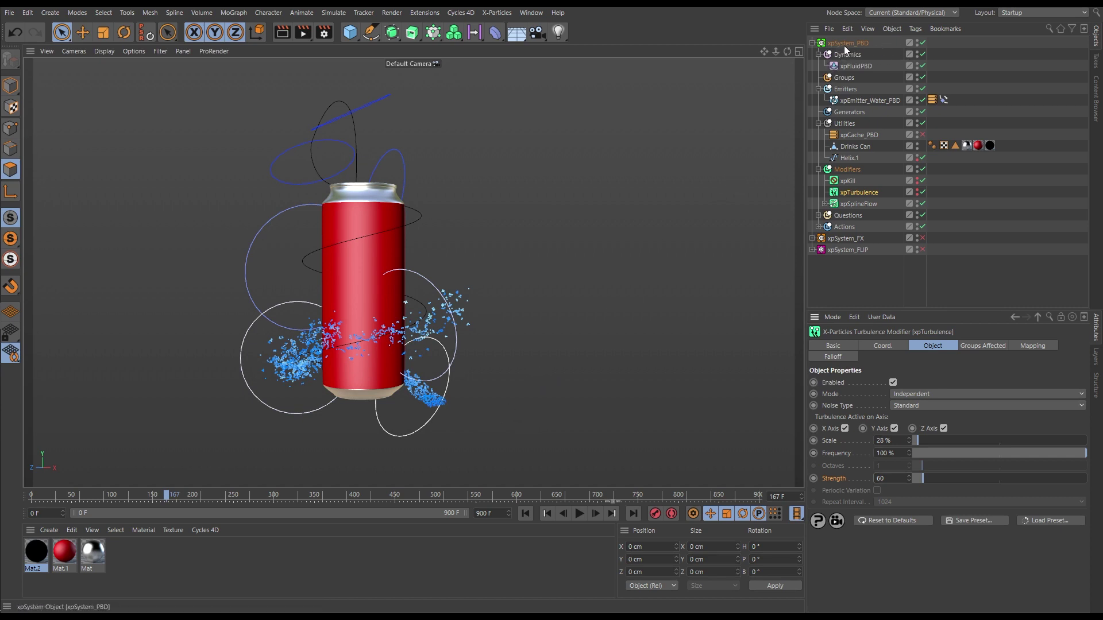
# Disable and collapse xpSystem_PBD, then enable xpSystem_FX and expand its hierarchy.
pyautogui.keyDown('ctrl'); pyautogui.click(921, 43); pyautogui.keyUp('ctrl')
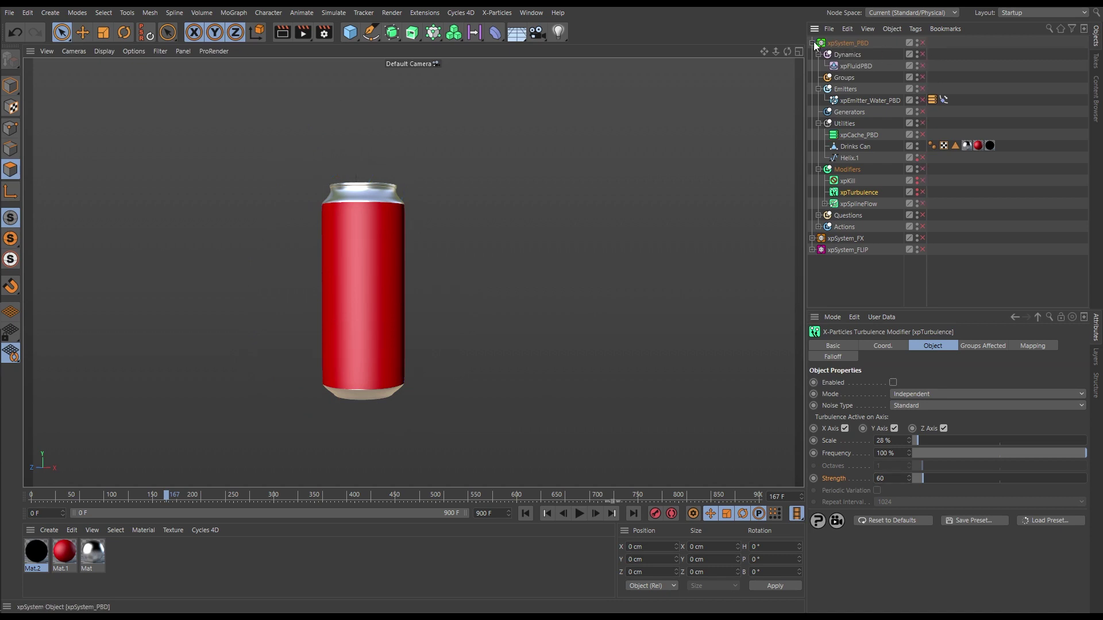
pyautogui.click(813, 42)
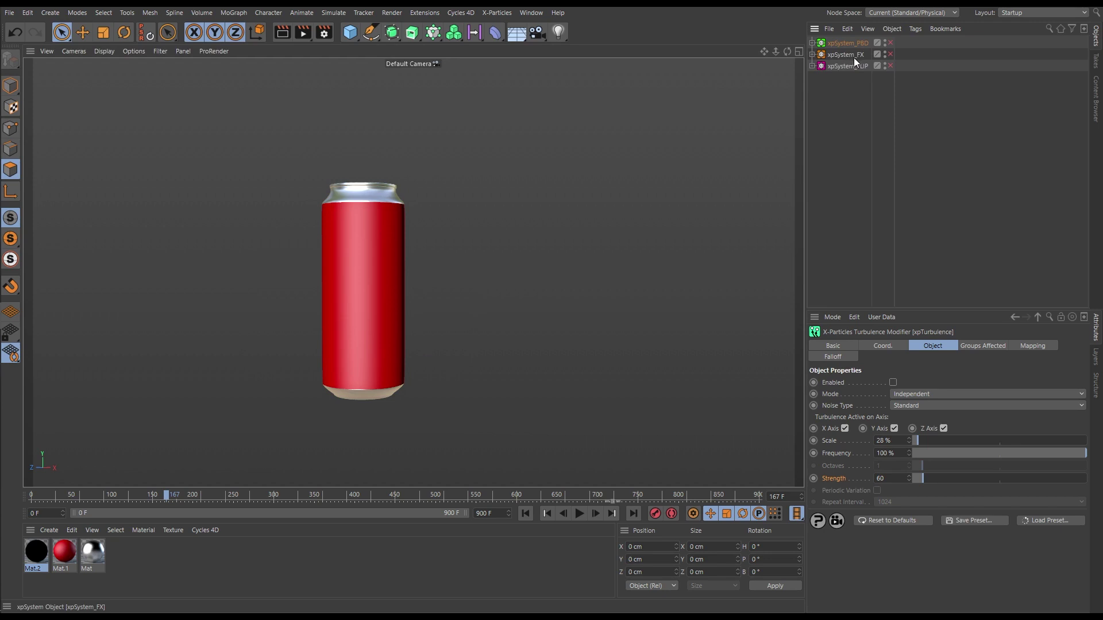
pyautogui.click(890, 54)
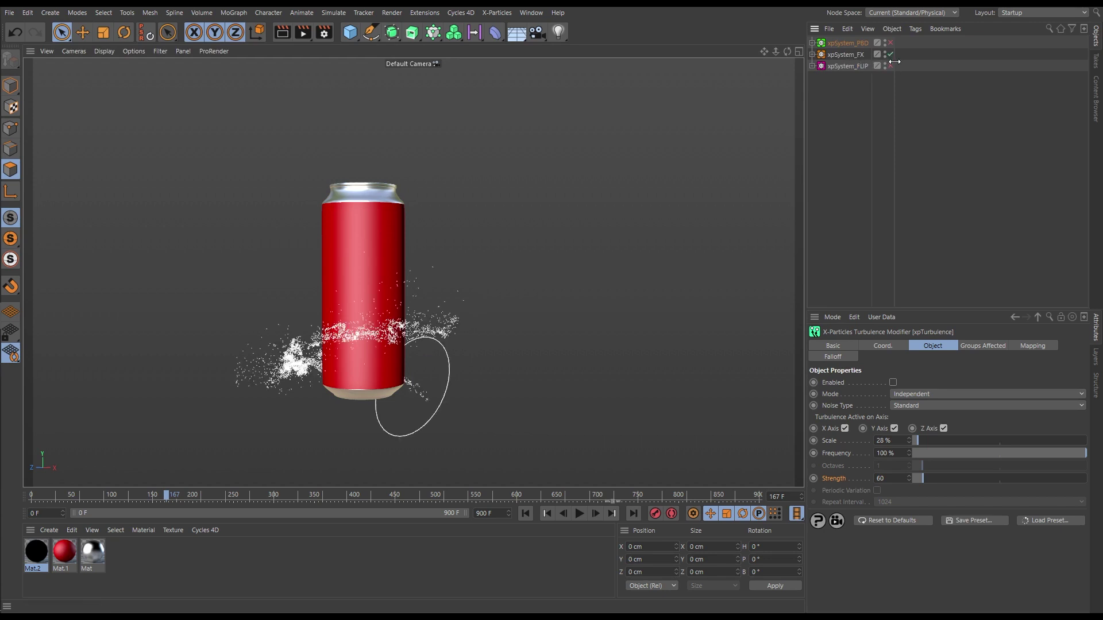
pyautogui.click(813, 54)
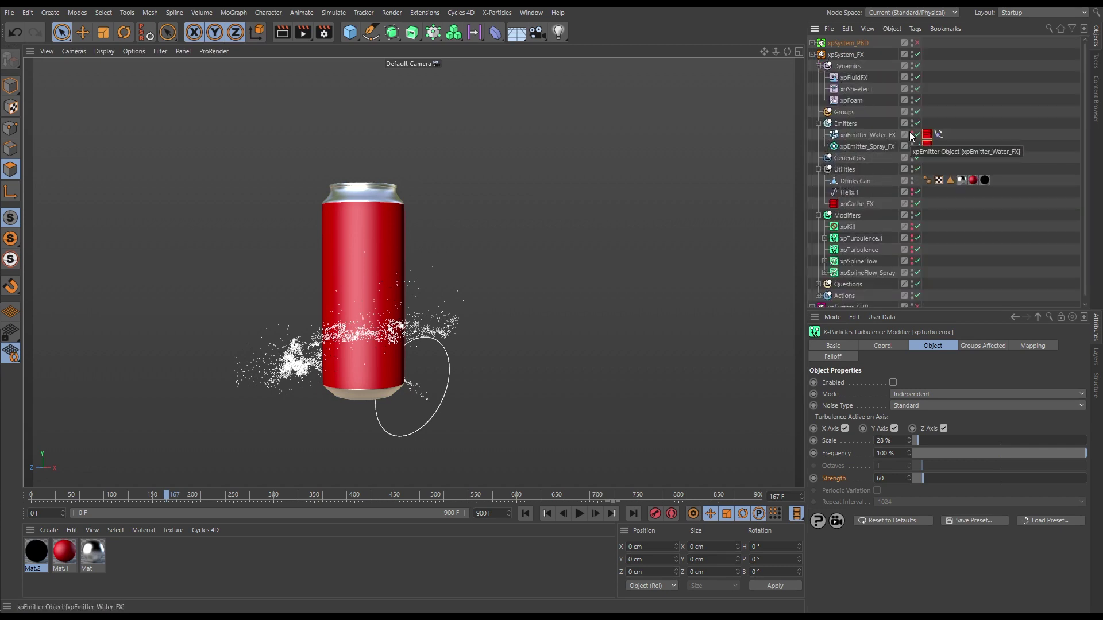
# Play the cached xpSystem_FX water and spray from the start and stop partway up the can.
pyautogui.click(525, 513)
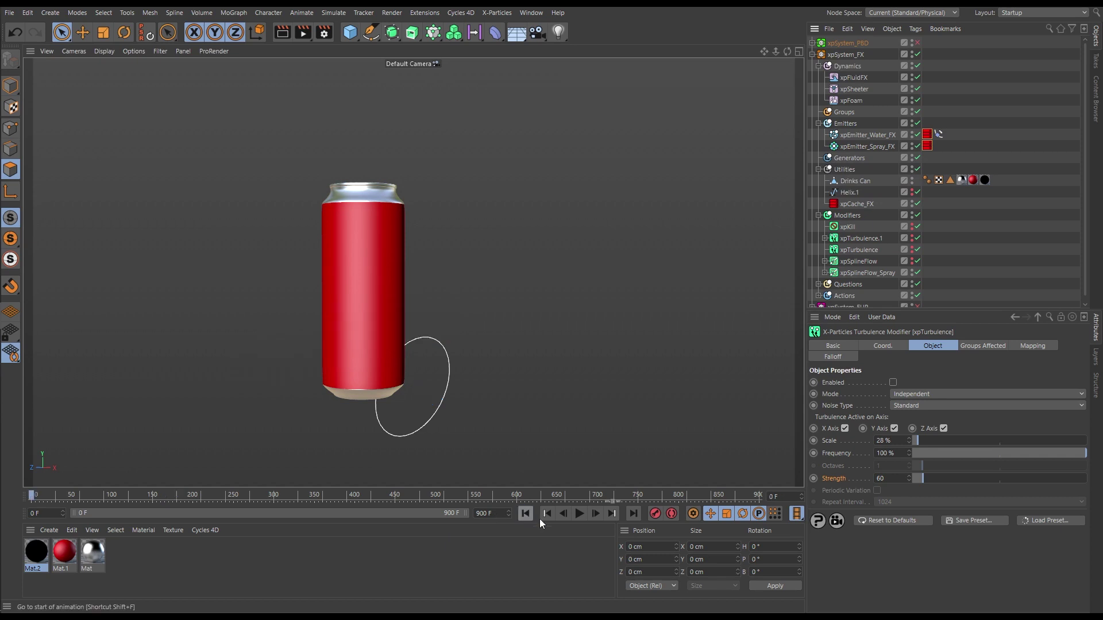
pyautogui.click(578, 513)
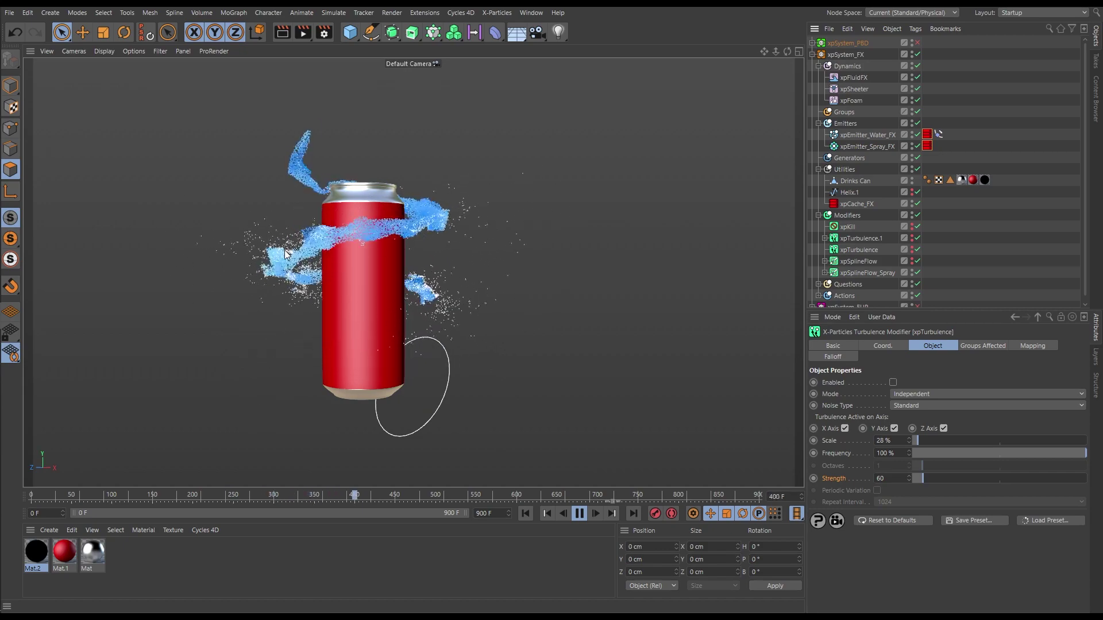
pyautogui.click(579, 514)
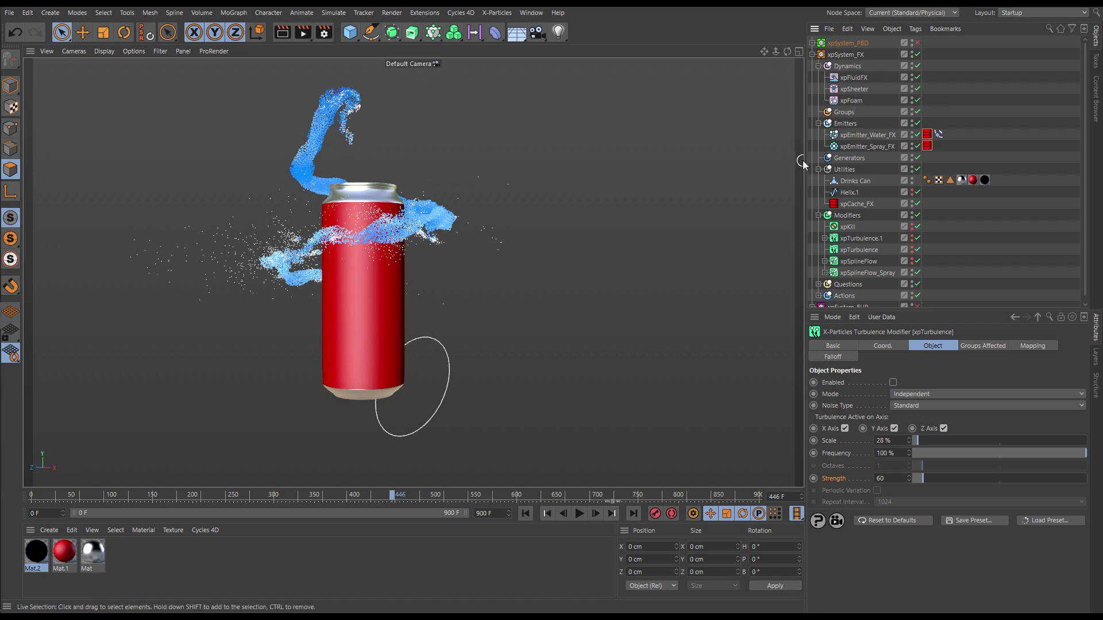
# Disable the cache tags on the water and spray emitters together, and turn off xpFoam and xpSheeter.
pyautogui.click(926, 134)
pyautogui.keyDown('ctrl'); pyautogui.click(926, 146); pyautogui.keyUp('ctrl')
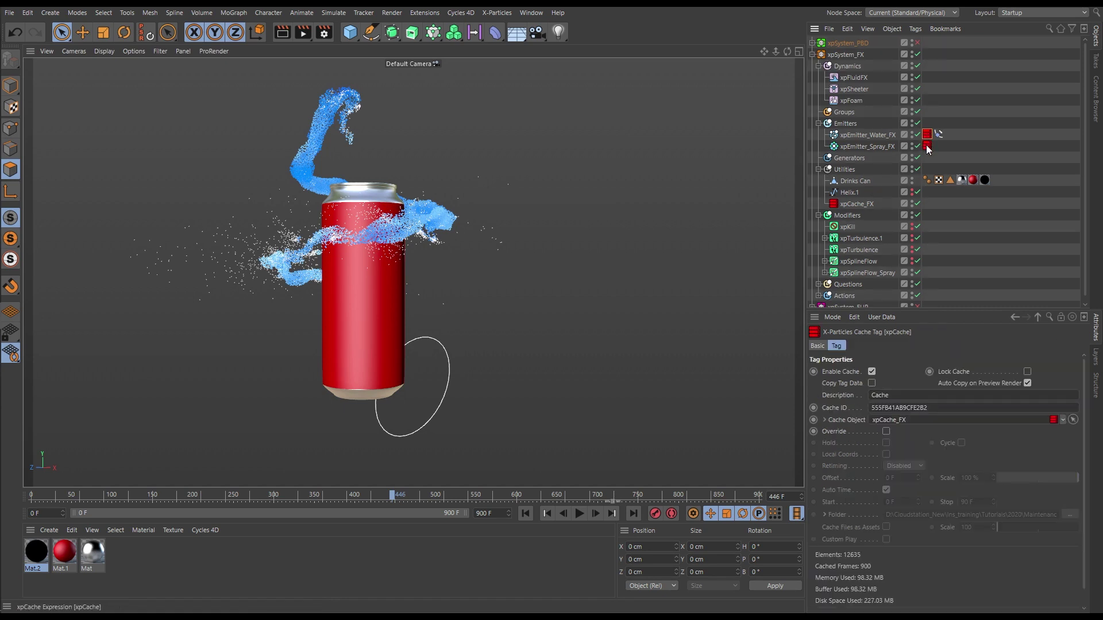
pyautogui.click(871, 371)
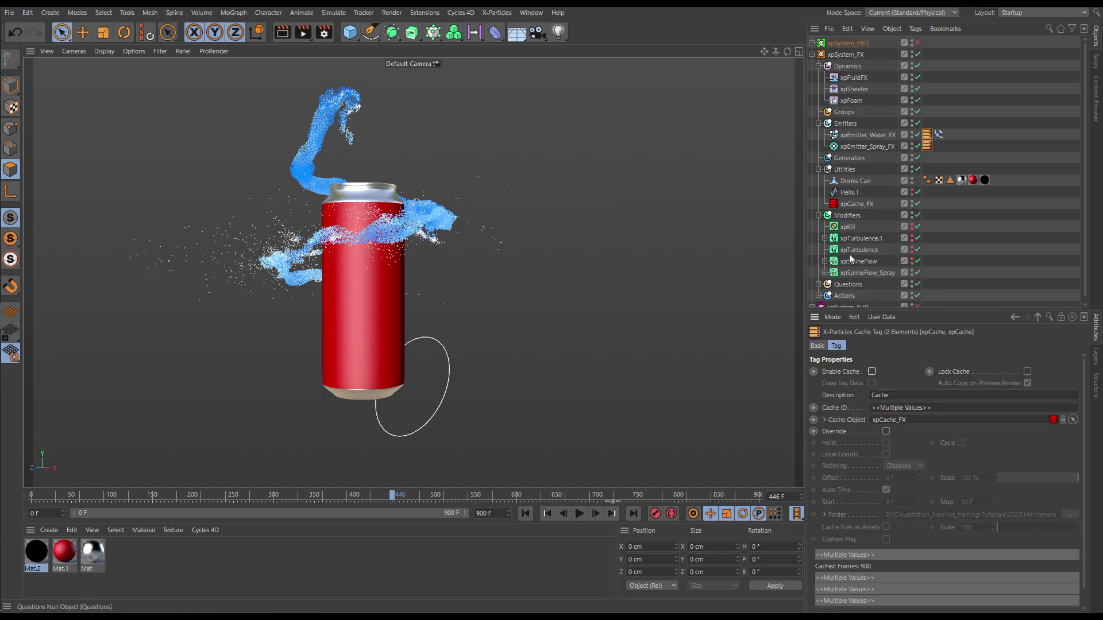
pyautogui.click(917, 100)
pyautogui.click(917, 88)
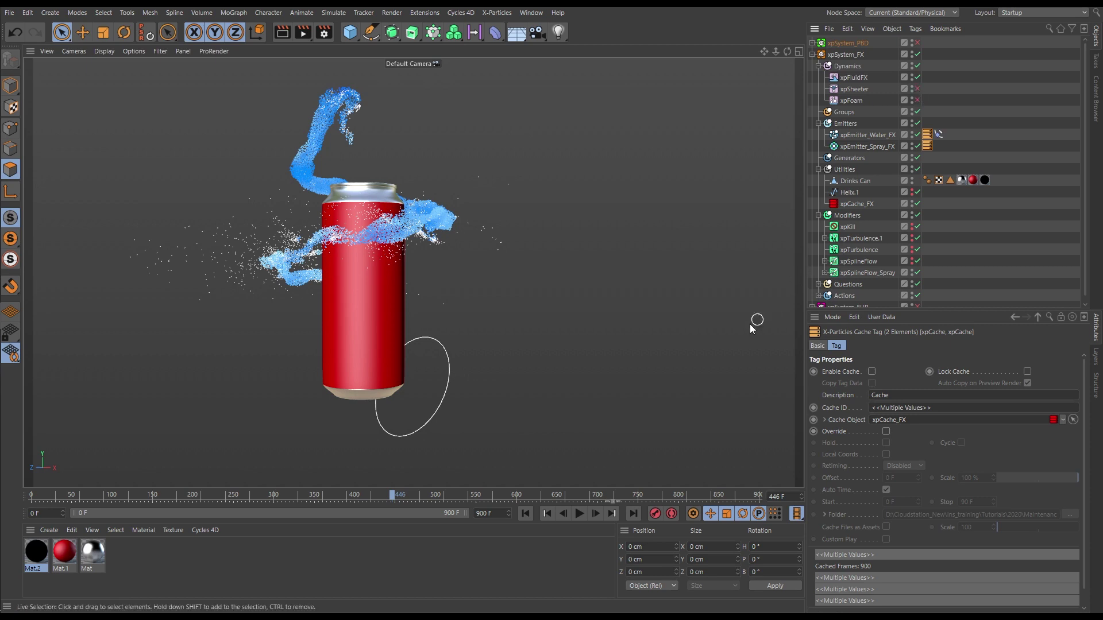
# Play the uncached xpFluidFX stream from the start without sheeting or foam, and stop it partway.
pyautogui.click(523, 513)
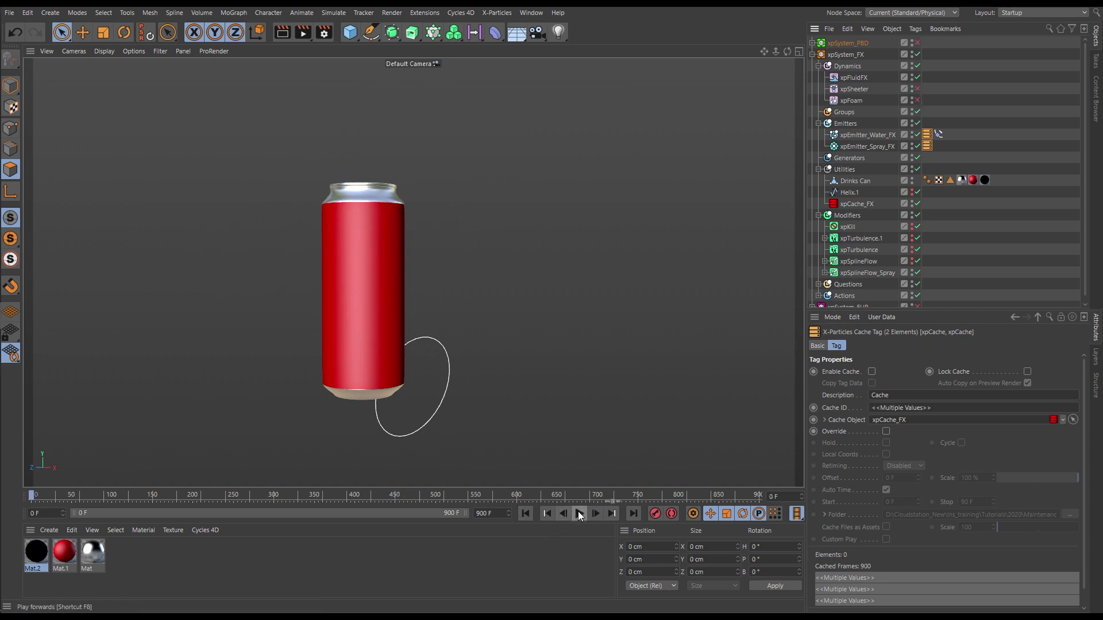
pyautogui.click(579, 513)
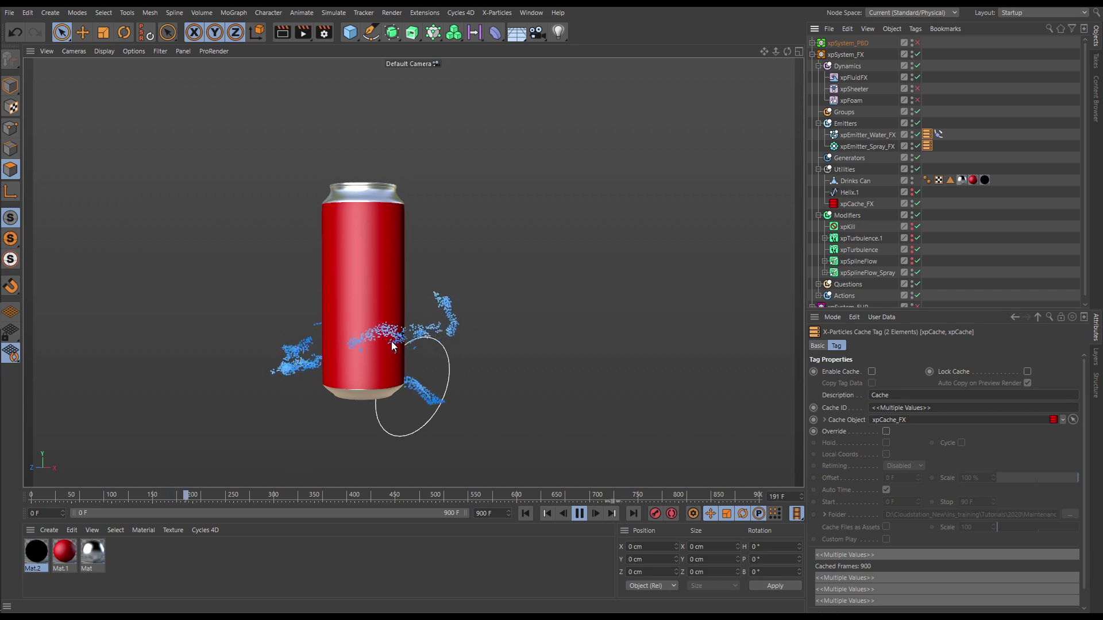
pyautogui.click(578, 513)
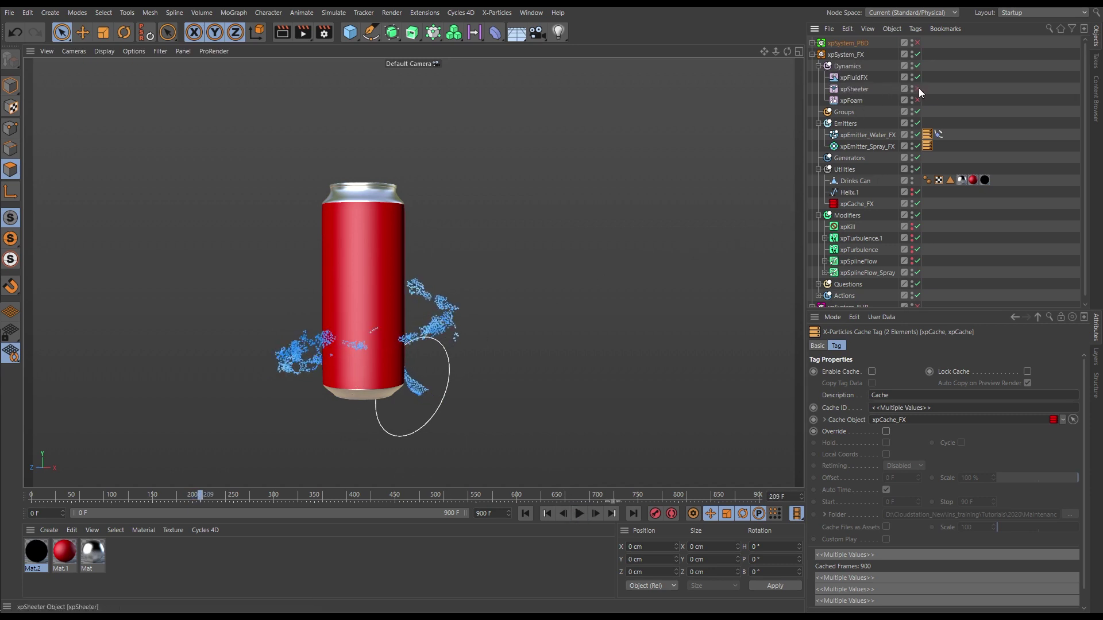
# Re-enable xpSheeter with its object settings shown, and replay the simulation from the start to view the gap filling.
pyautogui.click(866, 86)
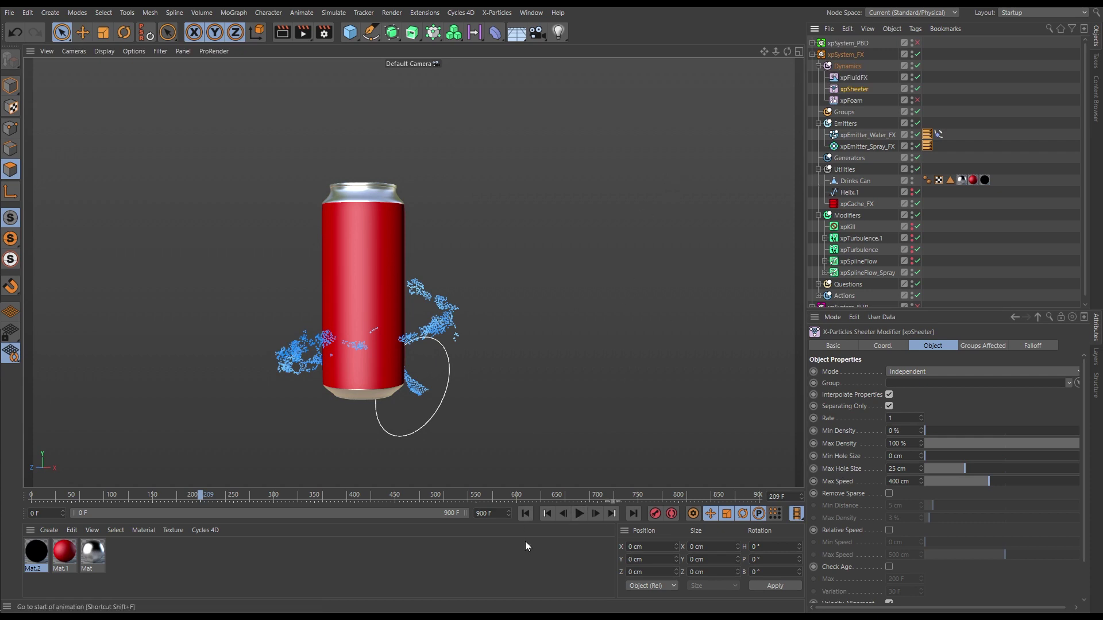
pyautogui.click(524, 514)
pyautogui.click(579, 513)
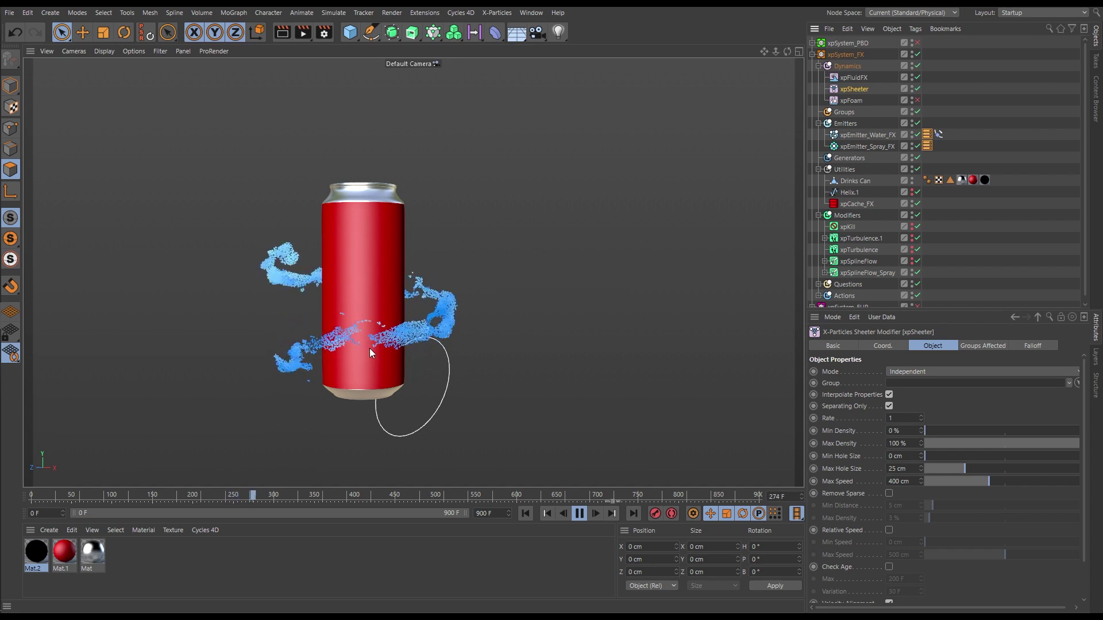
pyautogui.click(580, 517)
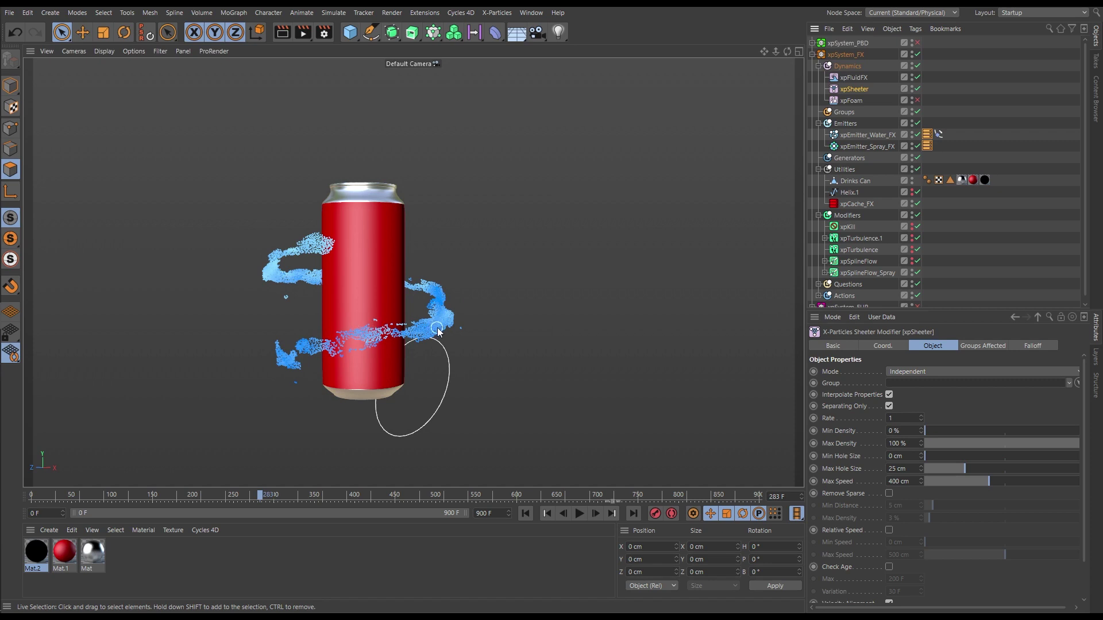
# Enable xpFoam, and play the simulation from the start with xpEmitter_Water_FX hidden to inspect only the spray particles.
pyautogui.click(918, 101)
pyautogui.click(846, 101)
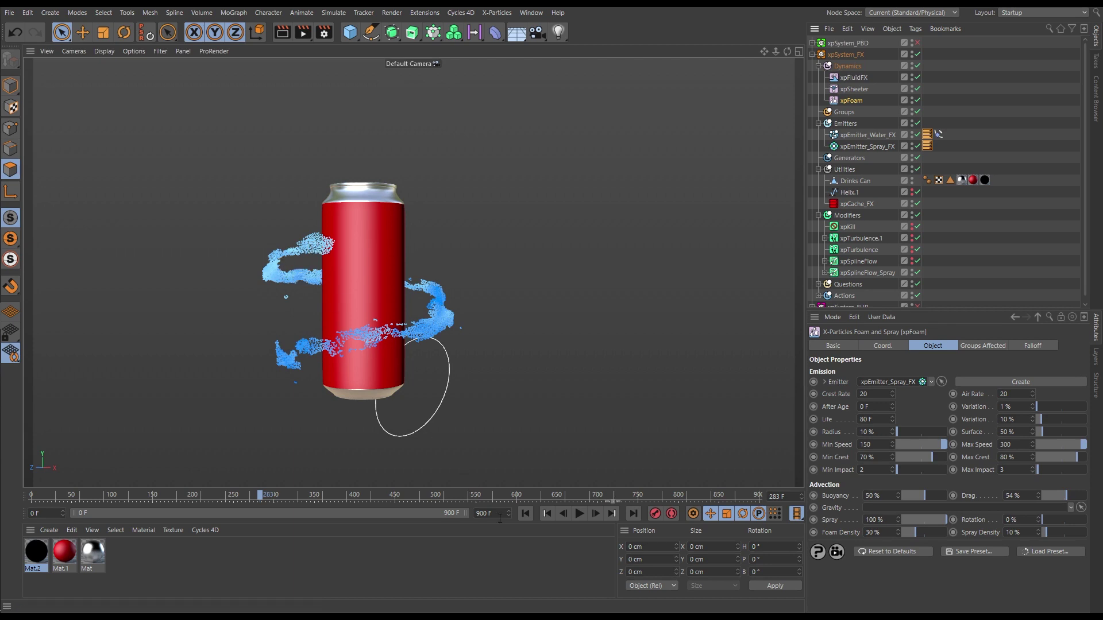
pyautogui.click(525, 513)
pyautogui.click(579, 513)
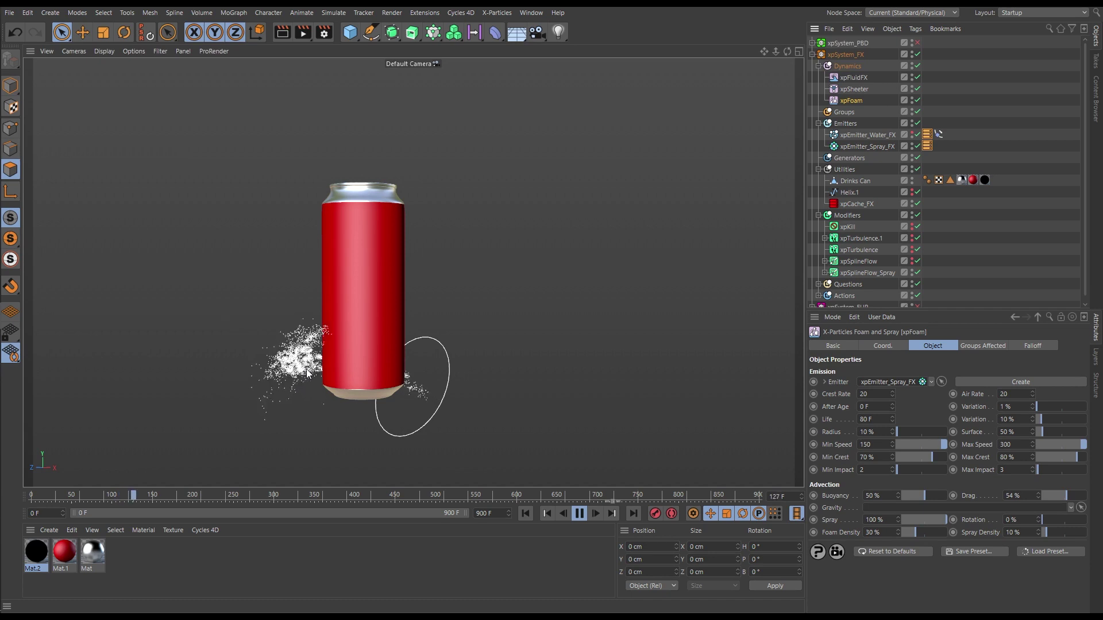
pyautogui.click(580, 514)
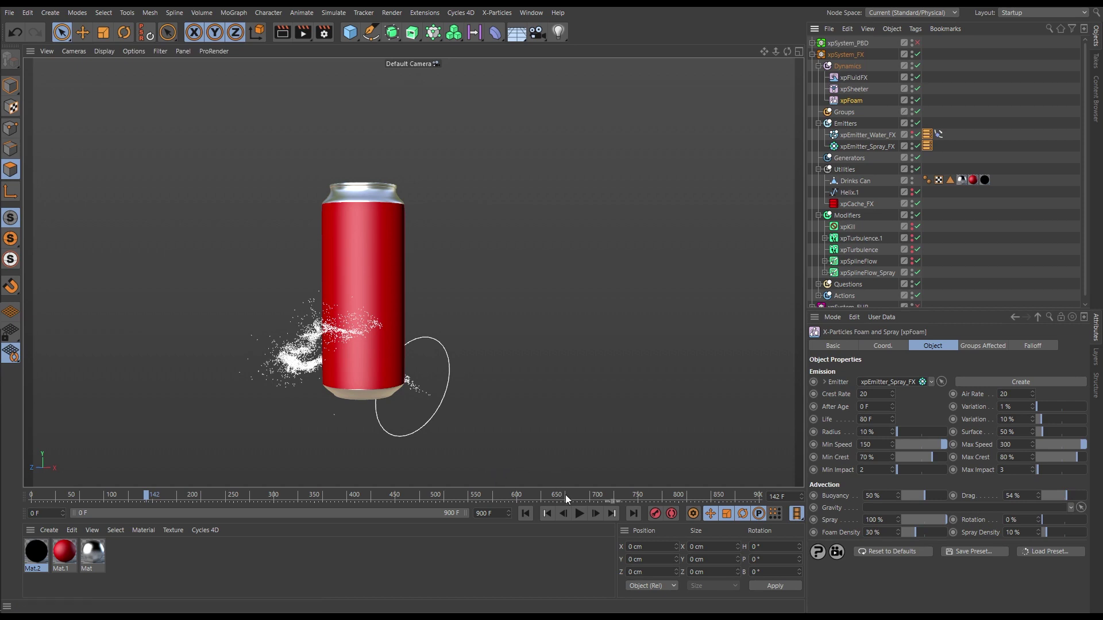
pyautogui.click(579, 513)
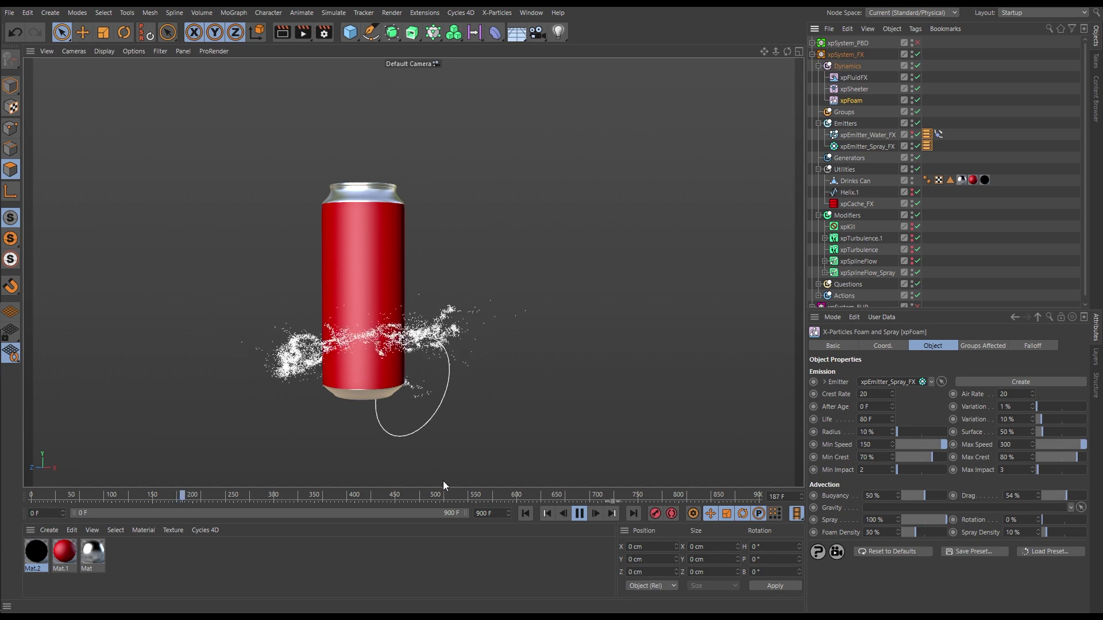
pyautogui.click(580, 514)
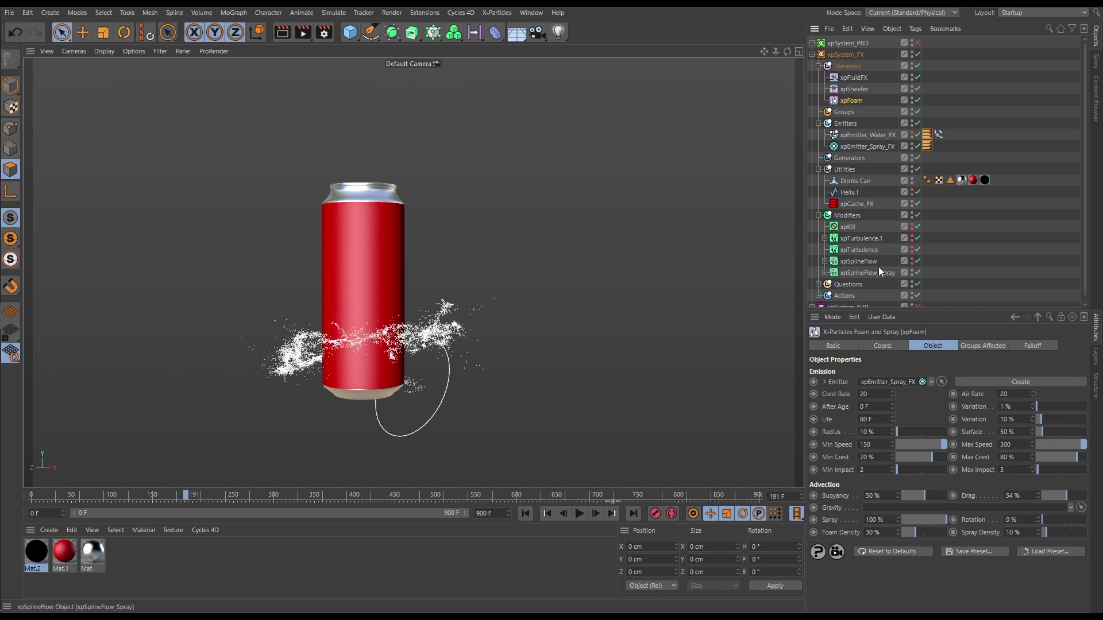
# Review xpSplineFlow, xpSplineFlow_Spray and the modifiers listed on the water and spray emitters.
pyautogui.click(853, 261)
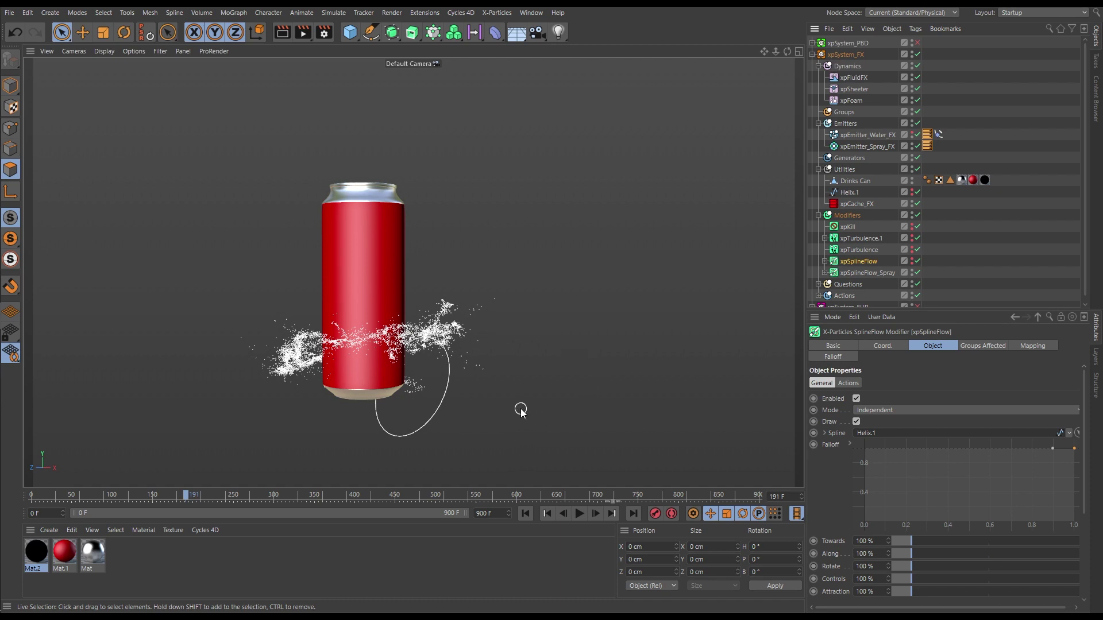
pyautogui.click(858, 273)
pyautogui.click(857, 136)
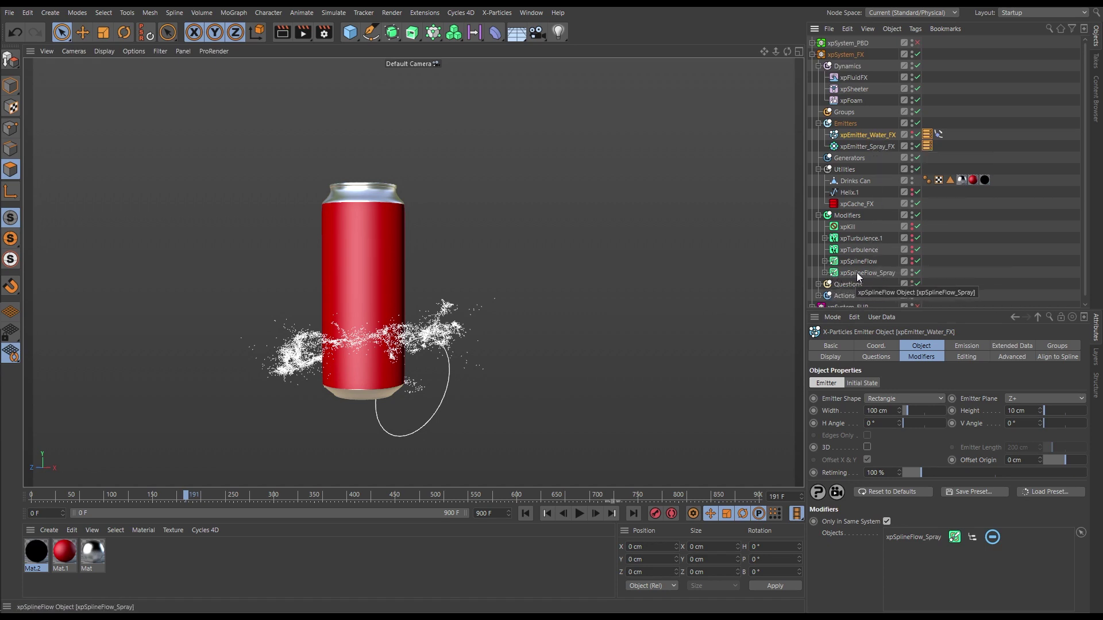
pyautogui.click(922, 357)
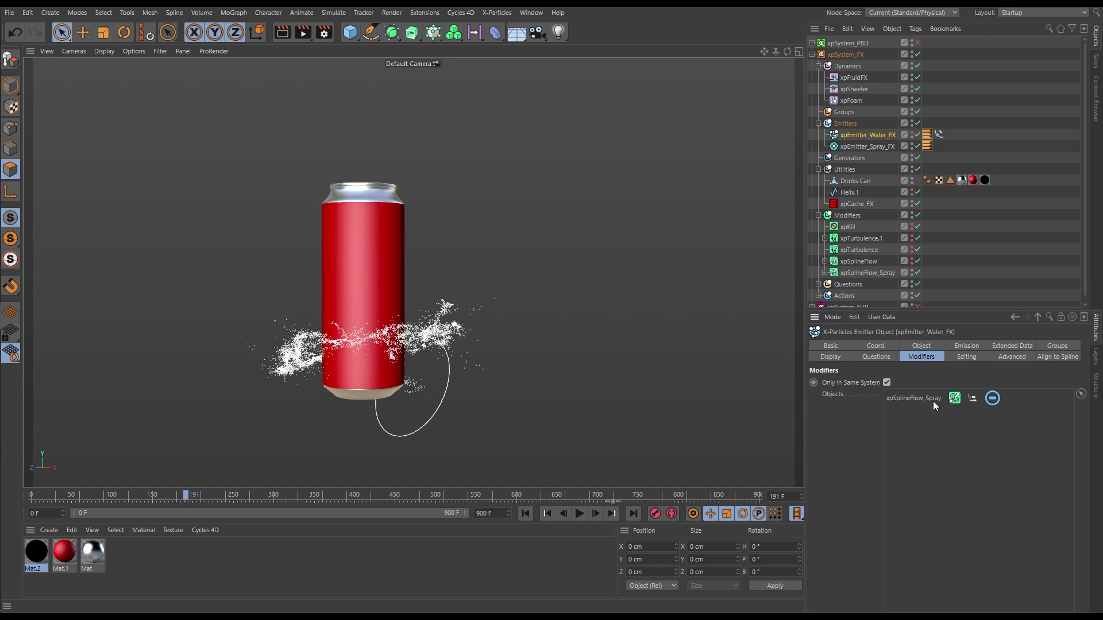
pyautogui.click(867, 147)
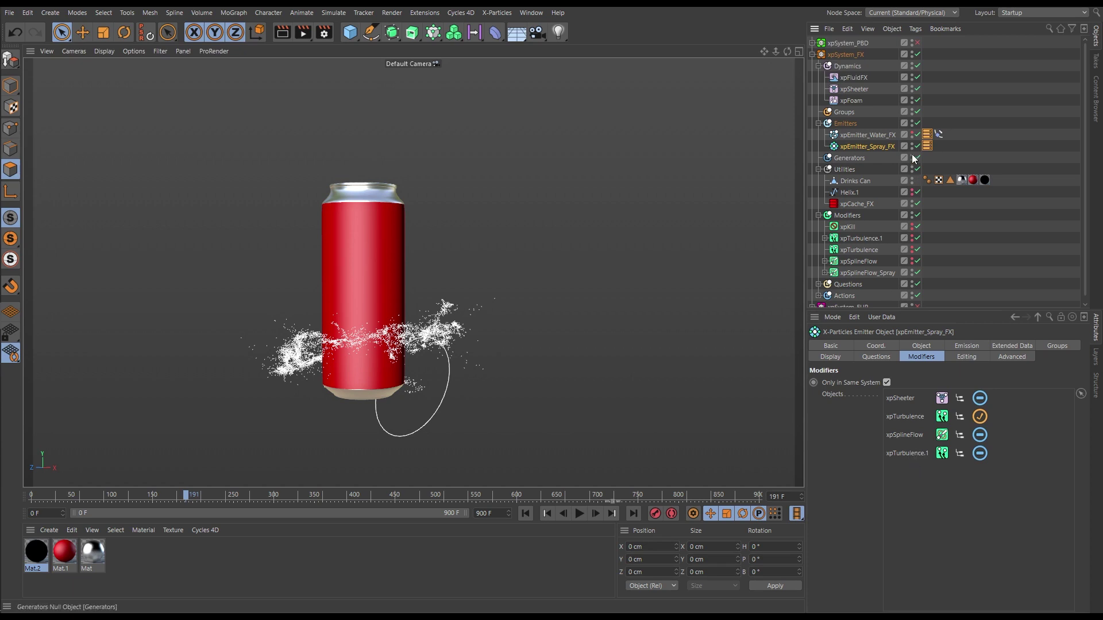
# Show xpEmitter_Water_FX again and re-enable the cache tags on both the water and spray emitters.
pyautogui.click(918, 134)
pyautogui.click(927, 135)
pyautogui.keyDown('ctrl'); pyautogui.click(927, 146); pyautogui.keyUp('ctrl')
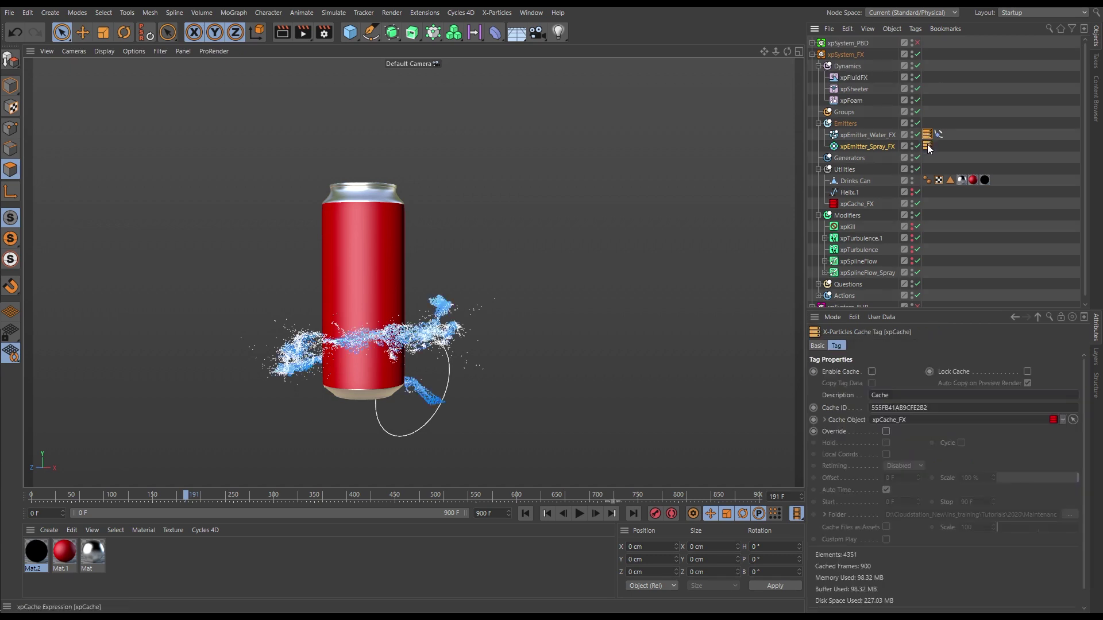
pyautogui.click(871, 372)
# Play the cached water and spray from the start, and scrub the timeline to around frame 700.
pyautogui.click(525, 513)
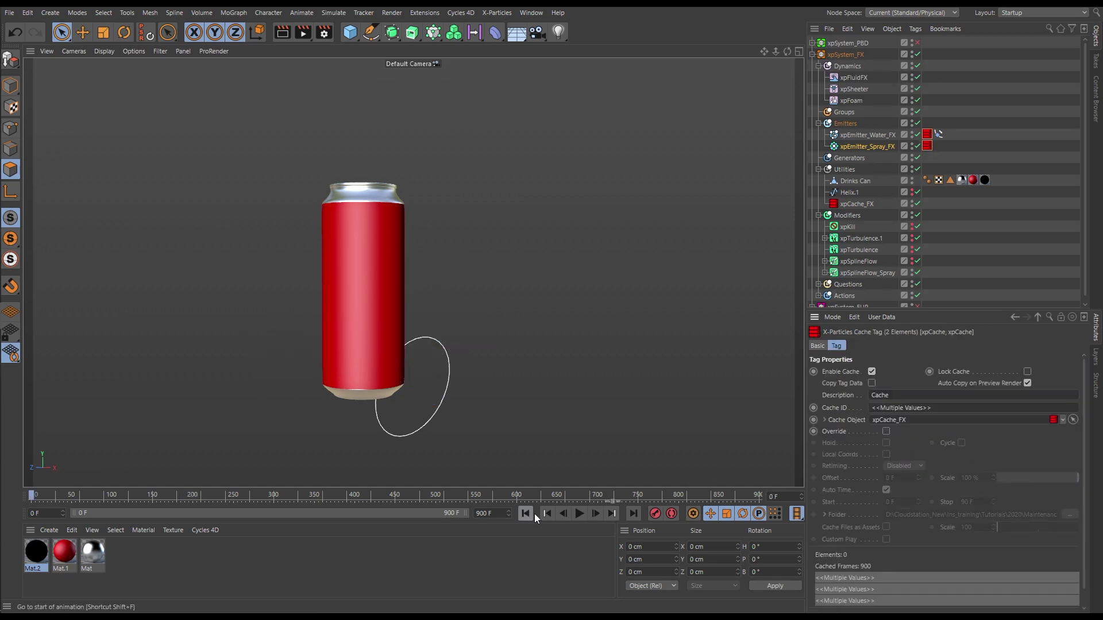
pyautogui.click(578, 514)
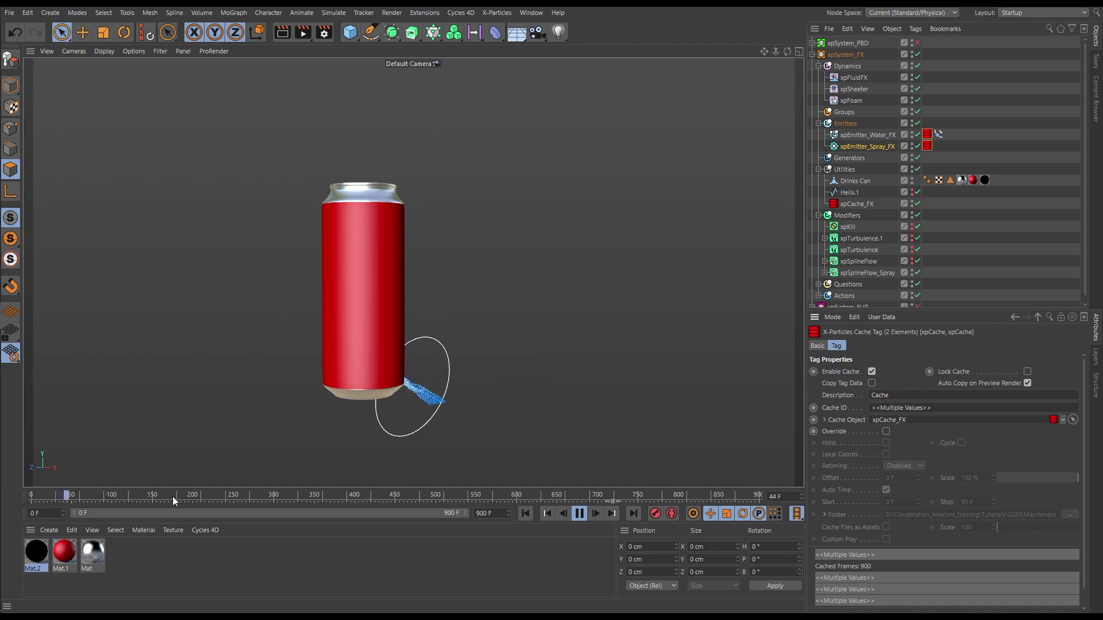
pyautogui.moveTo(91, 498); pyautogui.dragTo(592, 486)
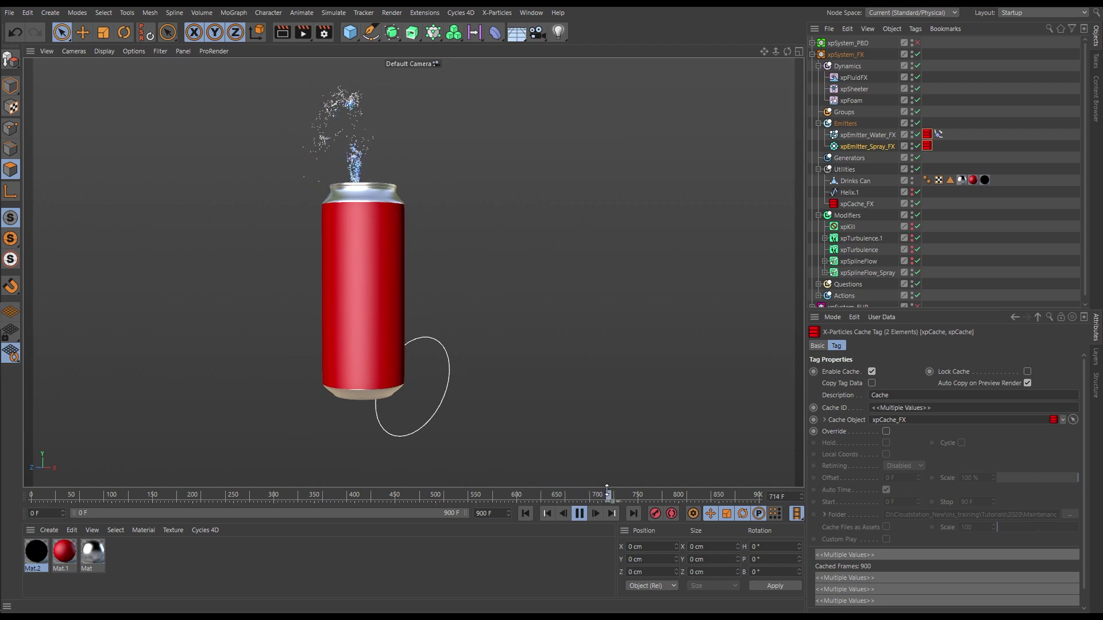
# Stop playback, disable xpSystem_FX, and enable xpSystem_FLIP in its place with its object hierarchy expanded.
pyautogui.click(580, 514)
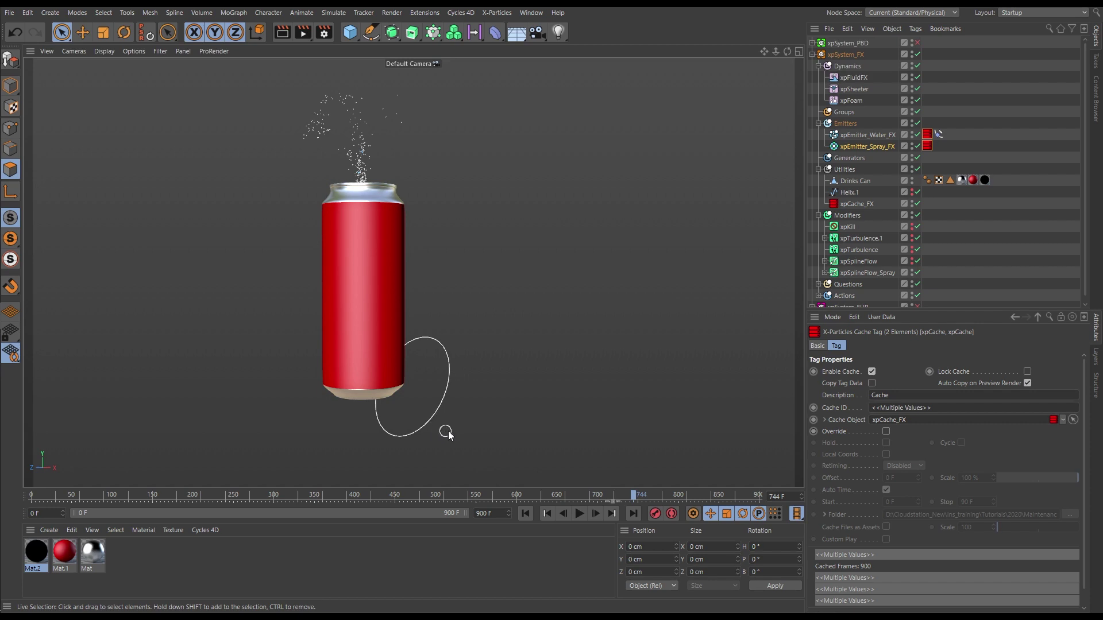
pyautogui.click(812, 54)
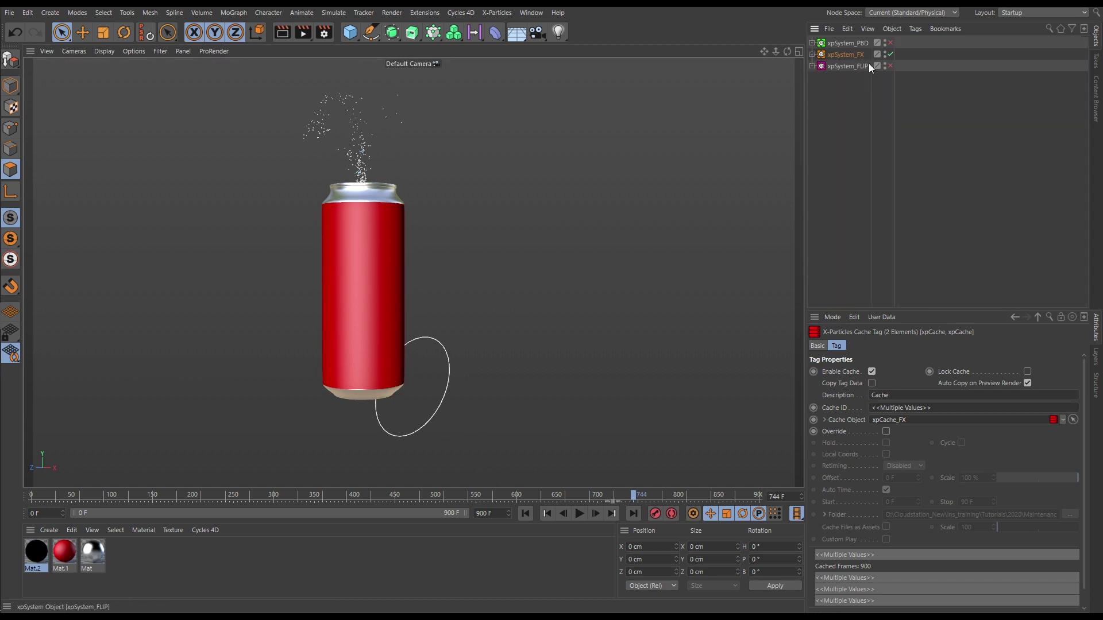
pyautogui.click(890, 54)
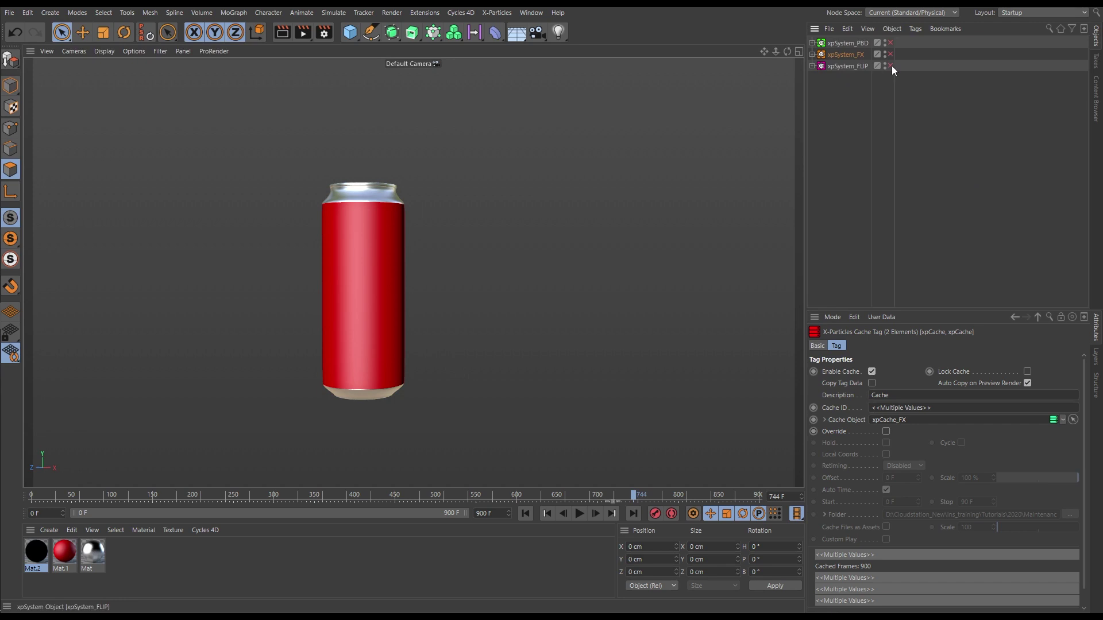
pyautogui.click(890, 65)
pyautogui.click(812, 65)
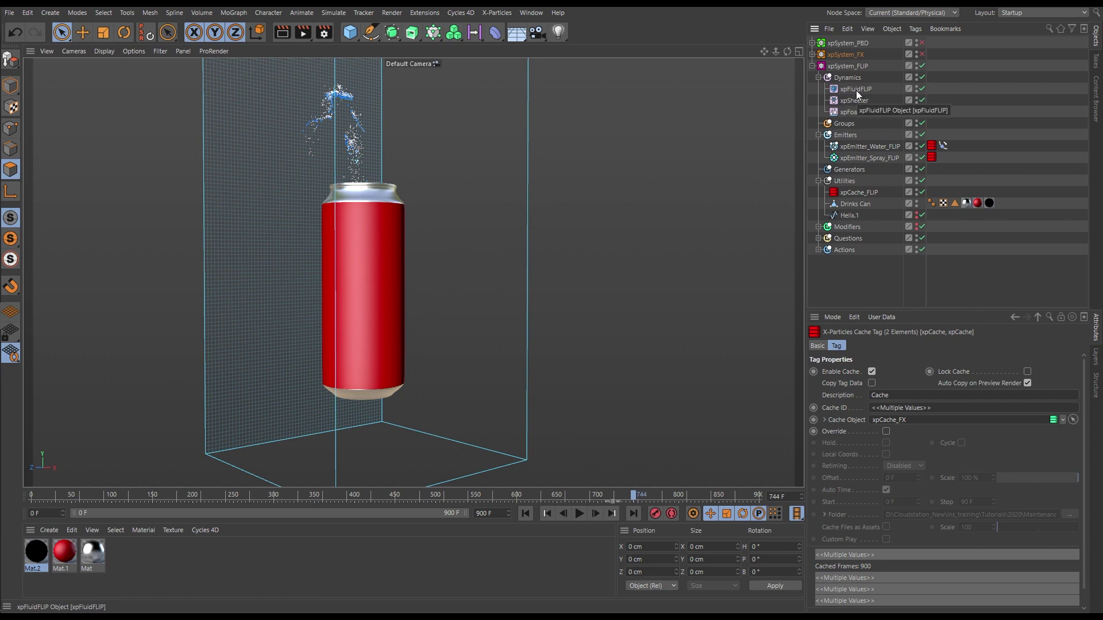
# Review the display and emitter settings of xpFluidFLIP, and list the modifiers in xpSystem_FLIP.
pyautogui.keyDown('alt'); pyautogui.moveTo(375, 315); pyautogui.dragTo(375, 278); pyautogui.keyUp('alt')
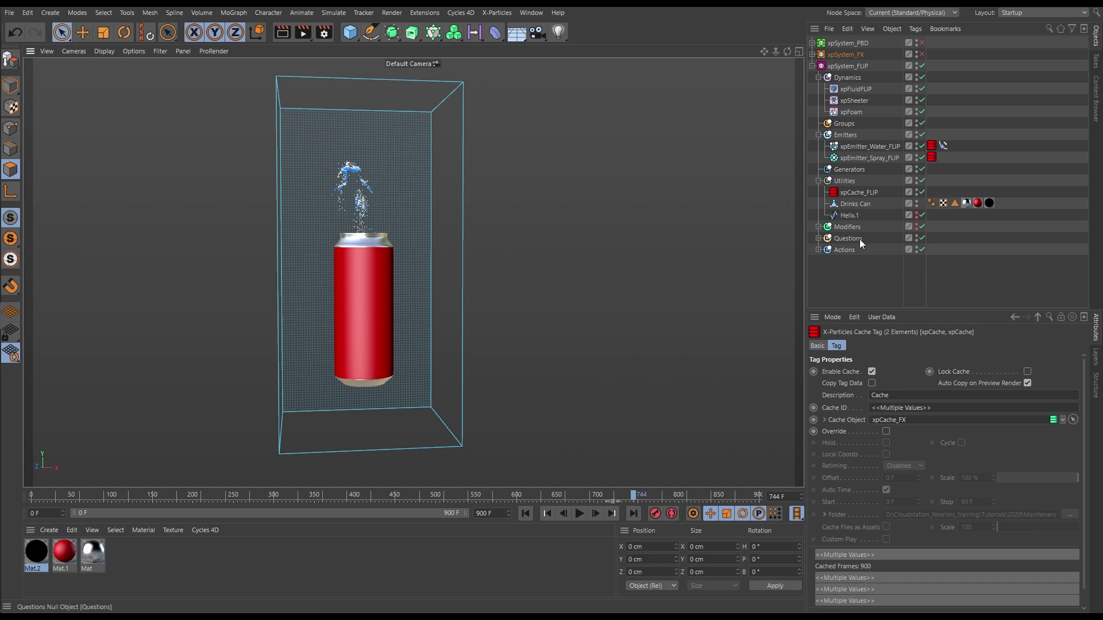
pyautogui.click(857, 89)
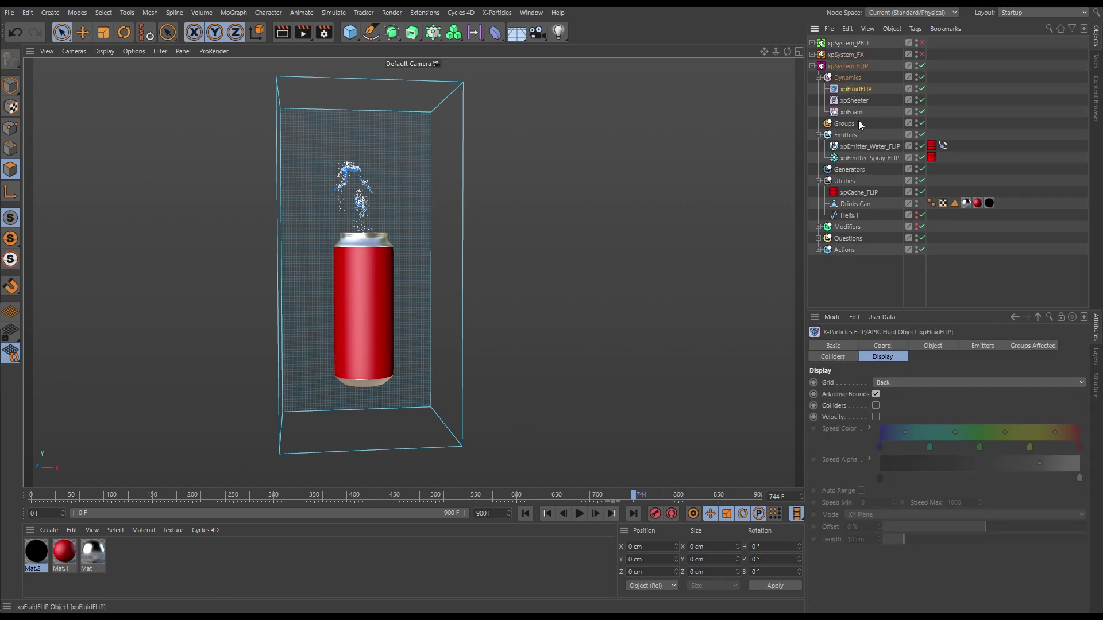
pyautogui.click(978, 346)
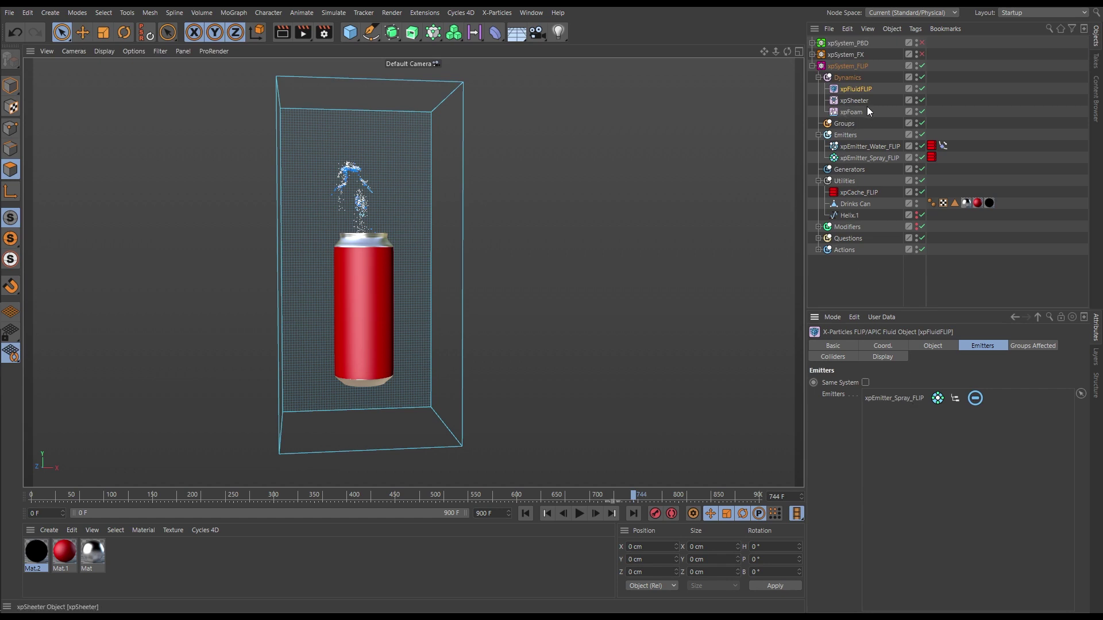
pyautogui.click(818, 227)
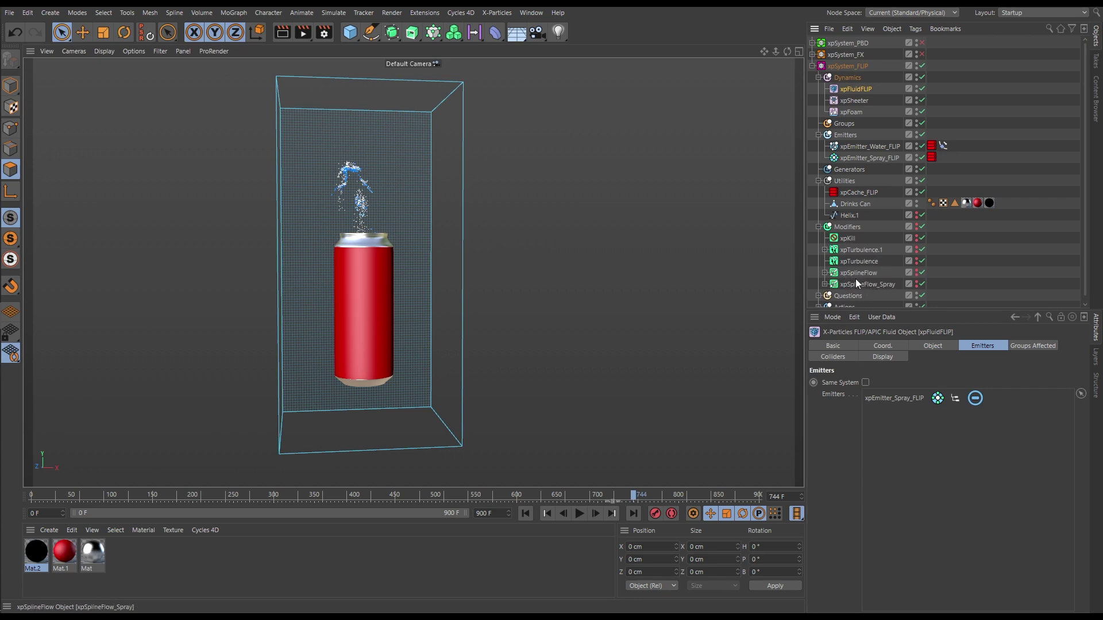
# Play the cached FLIP water and spray from the start, and return the timeline to frame 0.
pyautogui.click(525, 513)
pyautogui.click(579, 514)
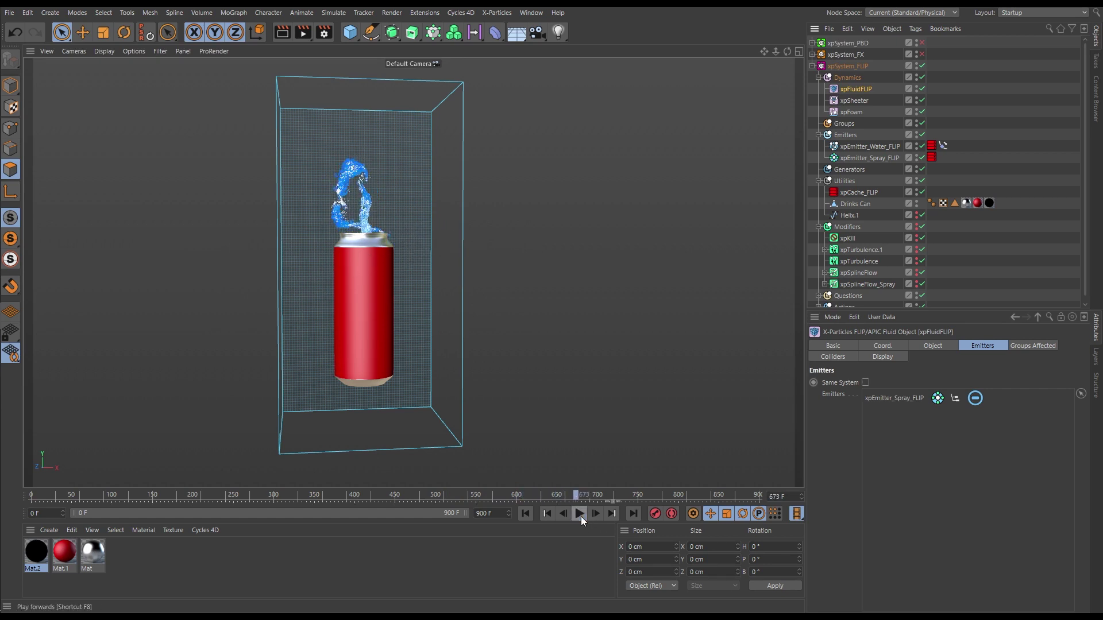
pyautogui.click(578, 513)
pyautogui.click(525, 513)
# Switch to the Spline_Flow_v07_Comparison.c4d scene and play the PBD and FLIP streams side by side, pausing around frame 326.
pyautogui.click(531, 12)
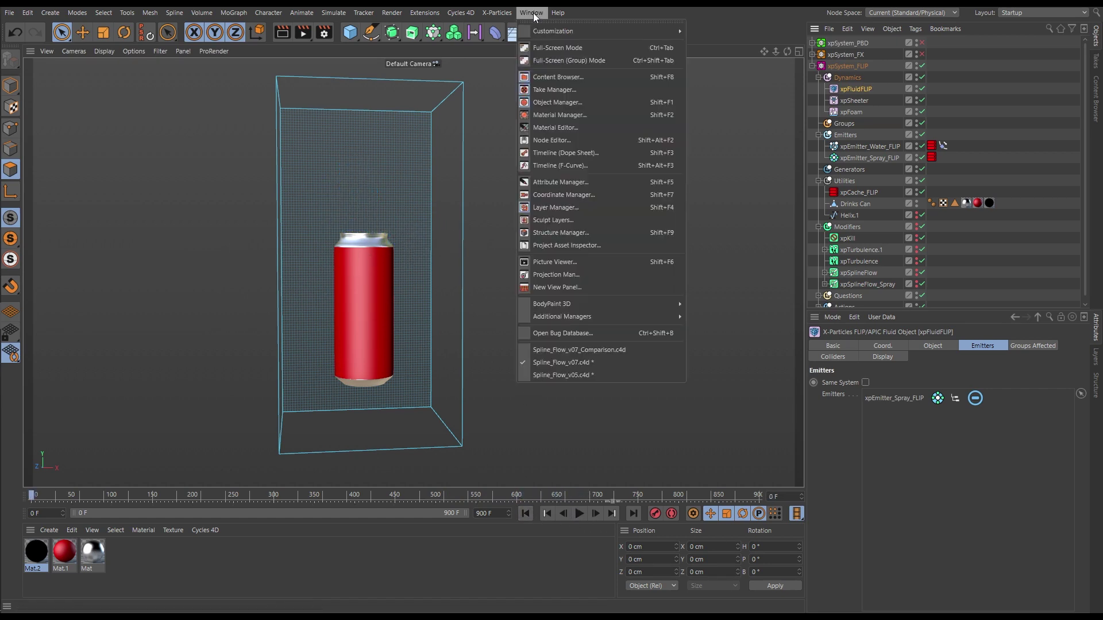
pyautogui.click(557, 349)
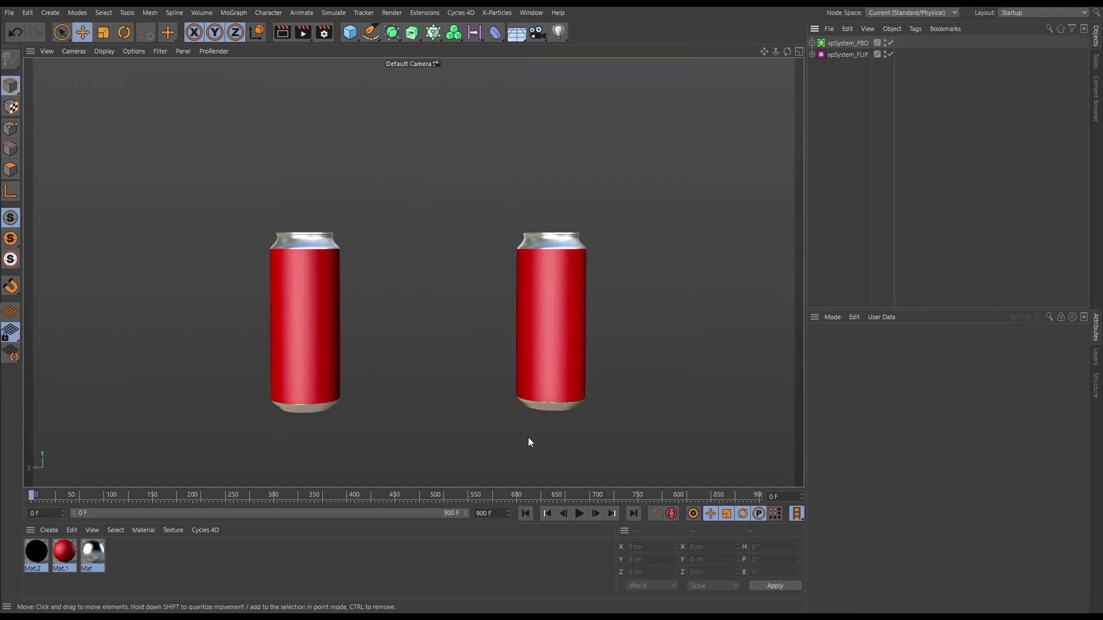
pyautogui.click(579, 514)
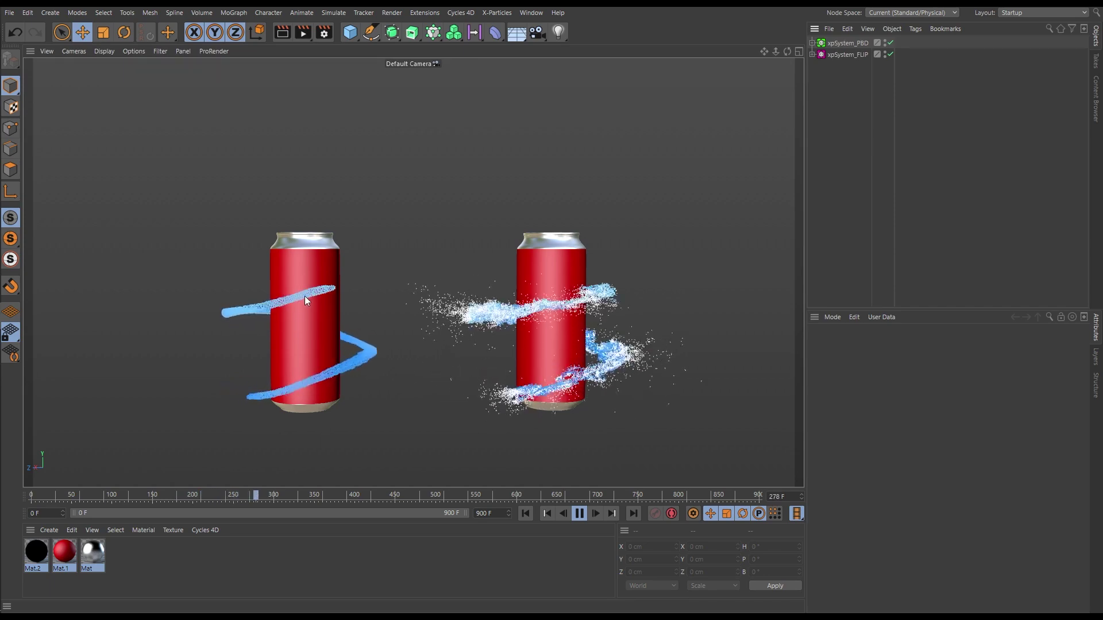
pyautogui.click(581, 514)
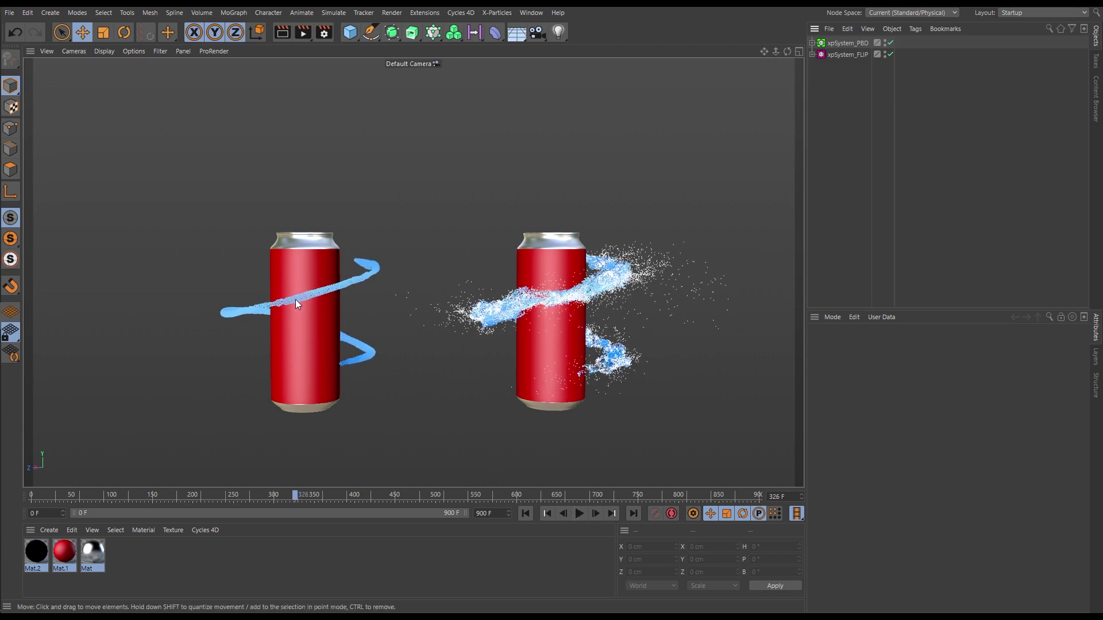